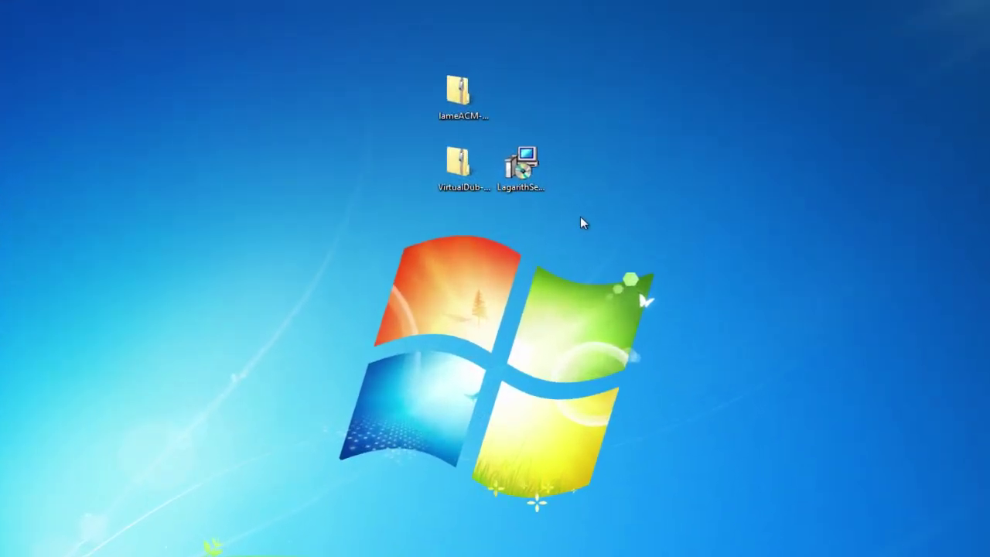
- Create two new folders on the desktop, naming the second one 'lame'
left_click_drag(542, 154, 446, 72)
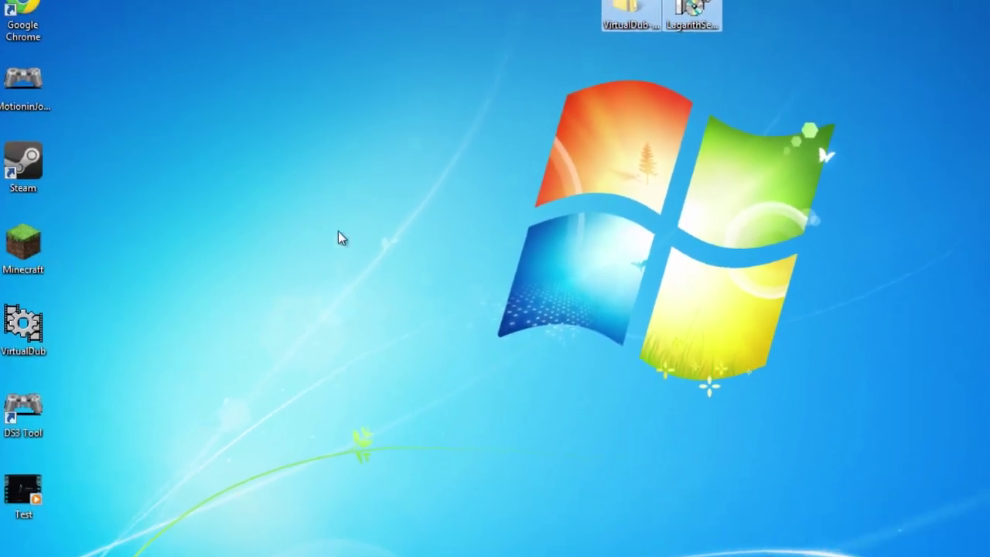
right_click(298, 305)
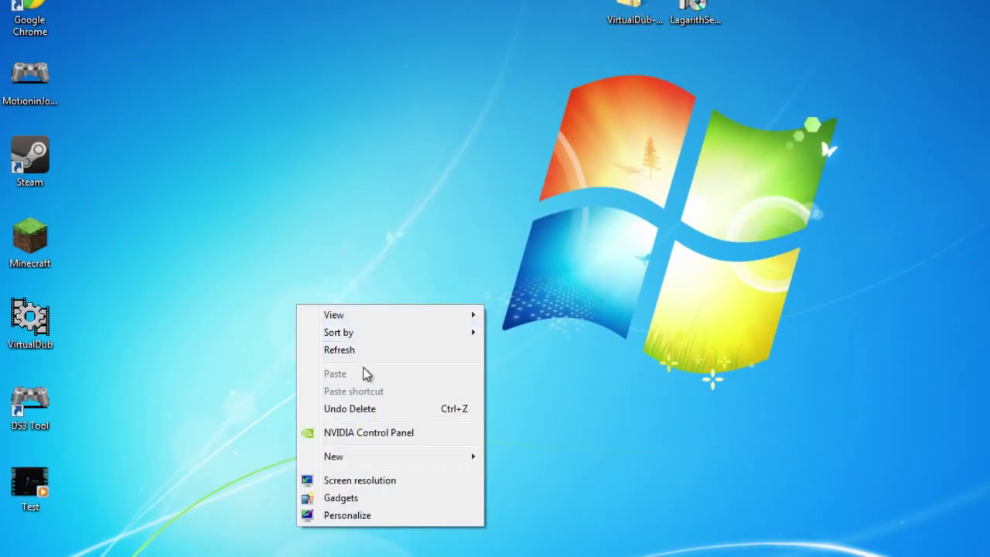
mouse_move(393, 453)
left_click(522, 258)
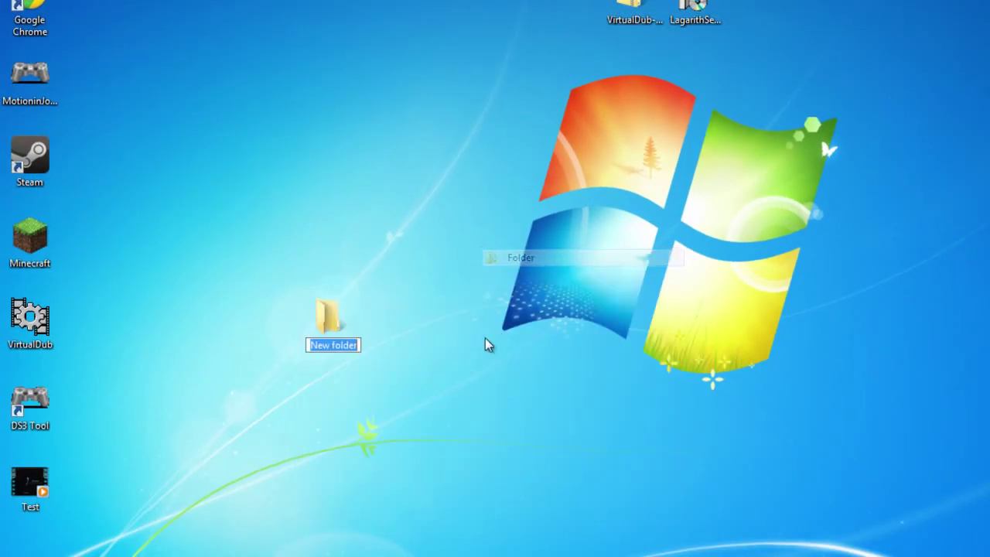
right_click(470, 376)
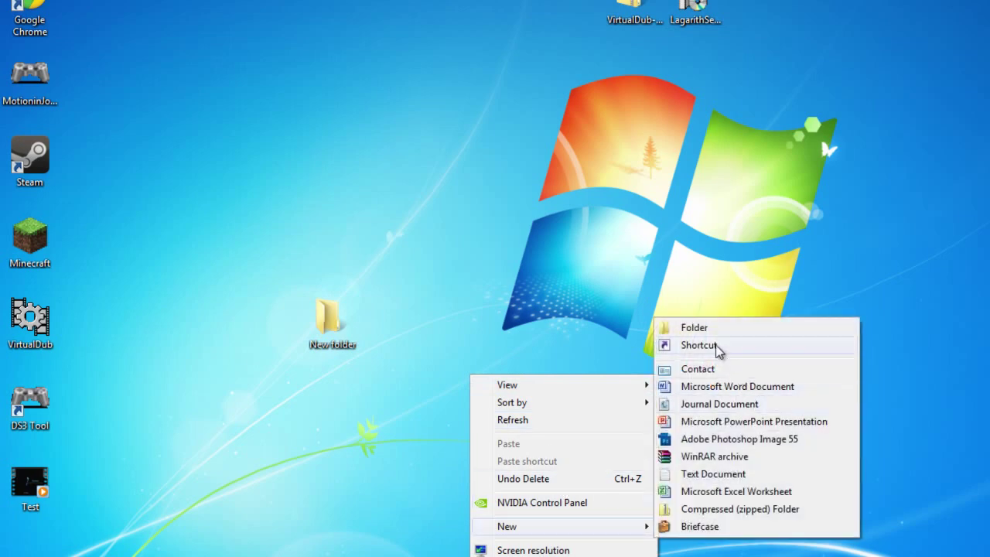
left_click(703, 329)
type("lame")
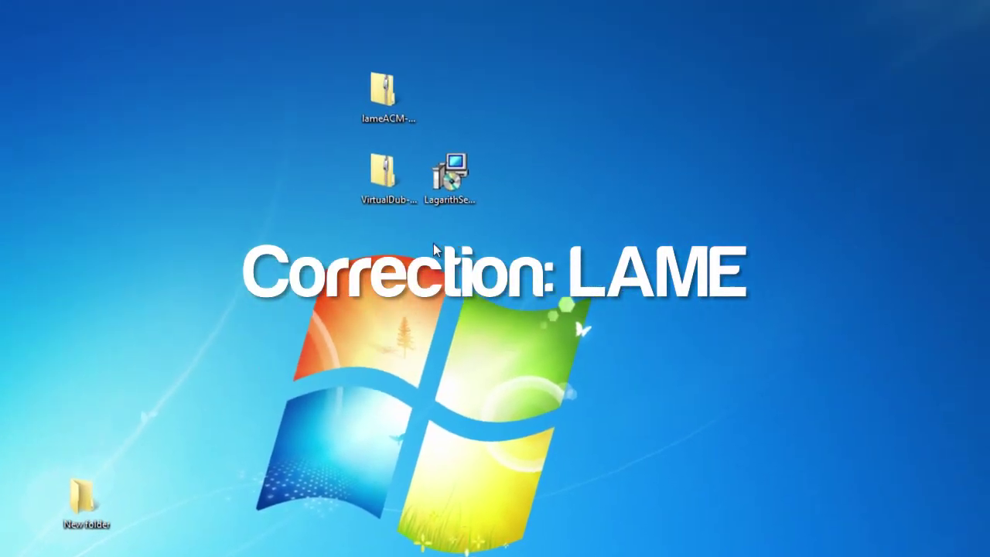
- Copy all files from the VirtualDub archive into New folder and close the archive
left_click(409, 198)
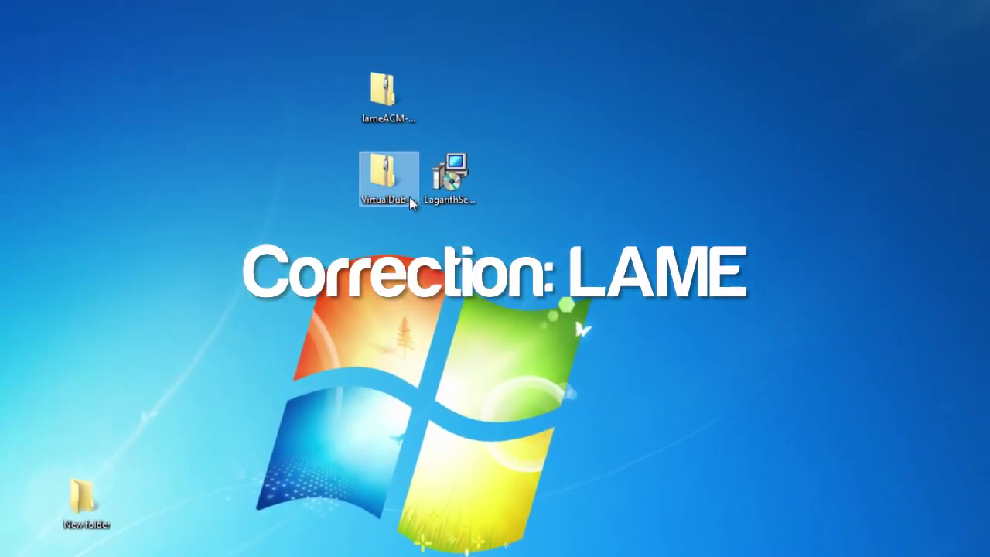
double_click(391, 199)
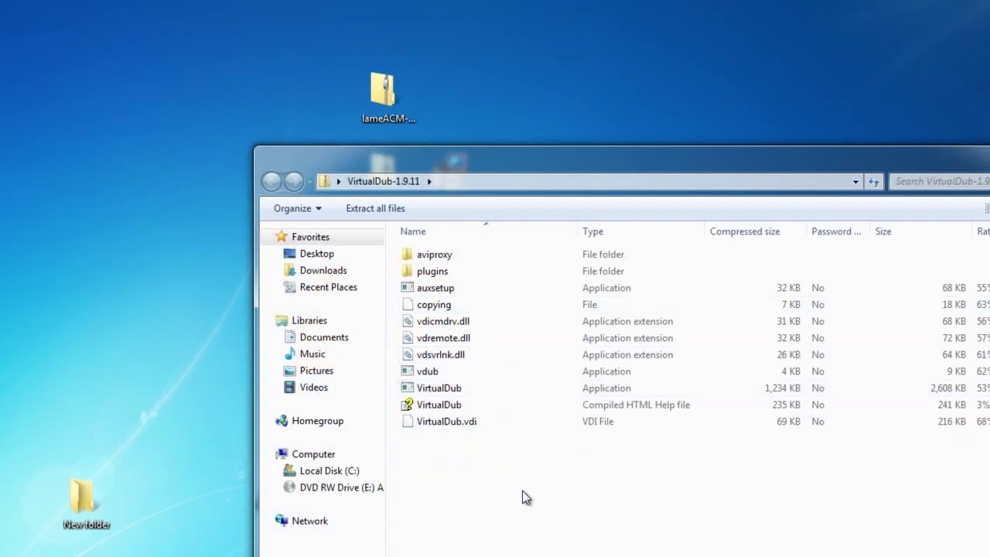
left_click_drag(534, 527, 82, 499)
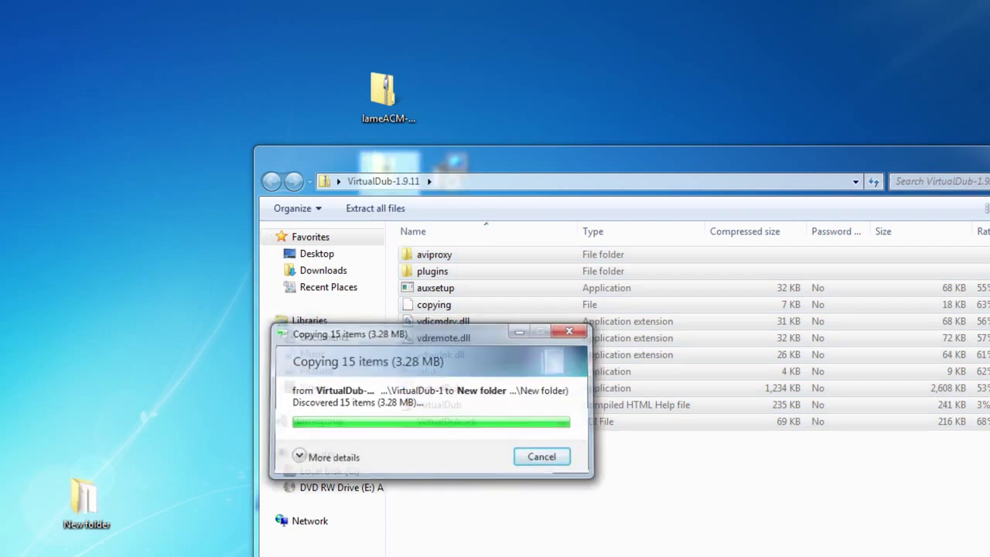
key("alt+F4")
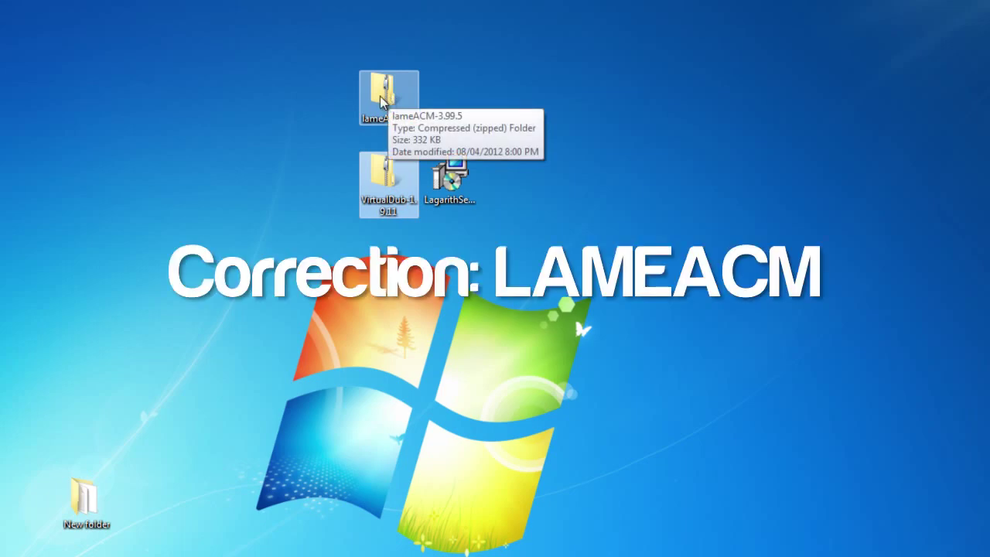
- Copy the five lameACM archive files into the lame folder
double_click(381, 101)
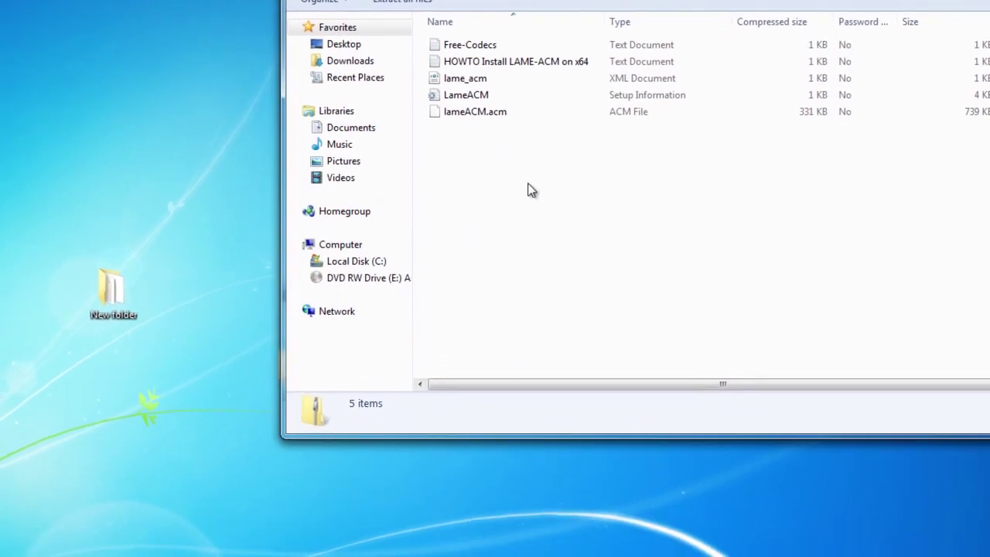
left_click_drag(539, 184, 458, 43)
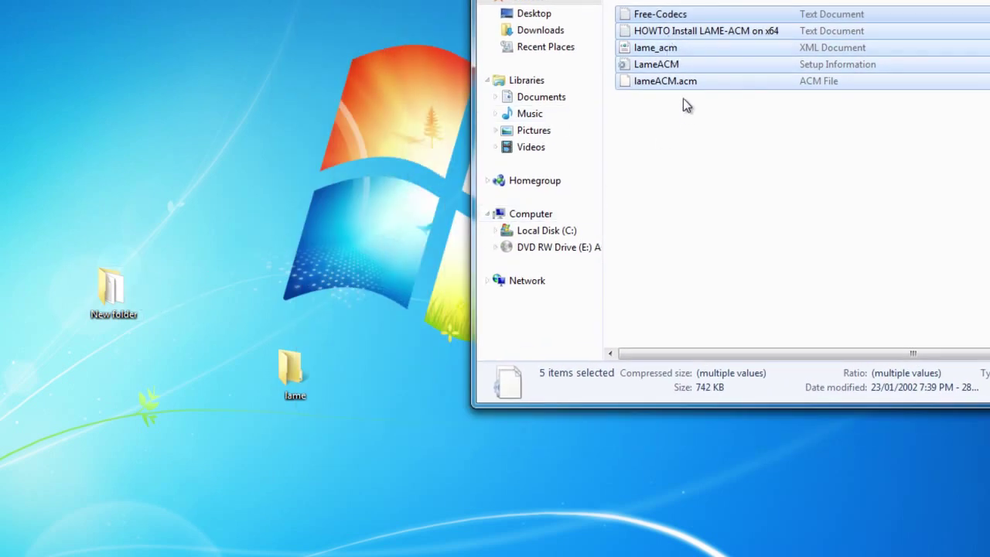
left_click_drag(684, 35, 277, 372)
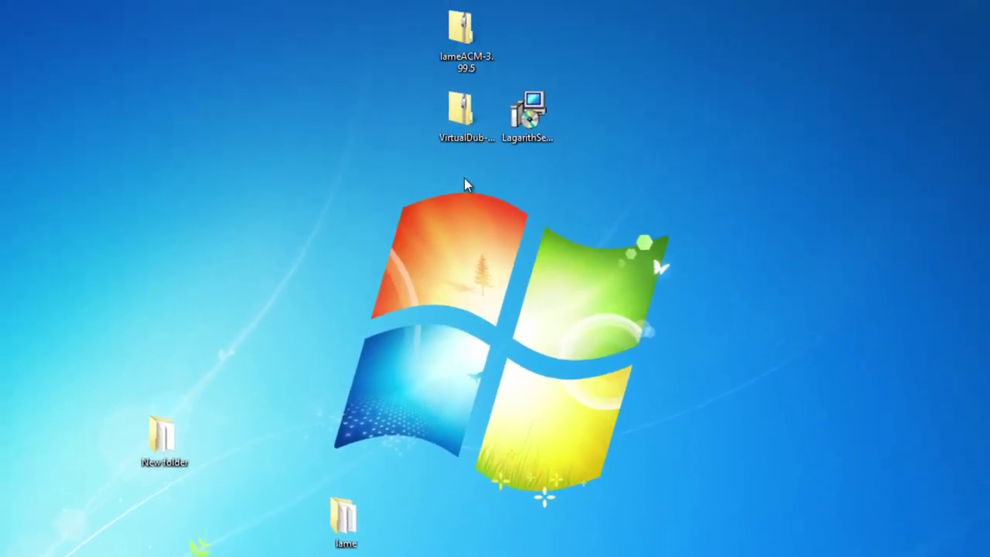
- Run LagarithSetup_1327, allow it past the security warning, and finish the installer
left_click_drag(464, 179, 447, 23)
left_click(522, 186)
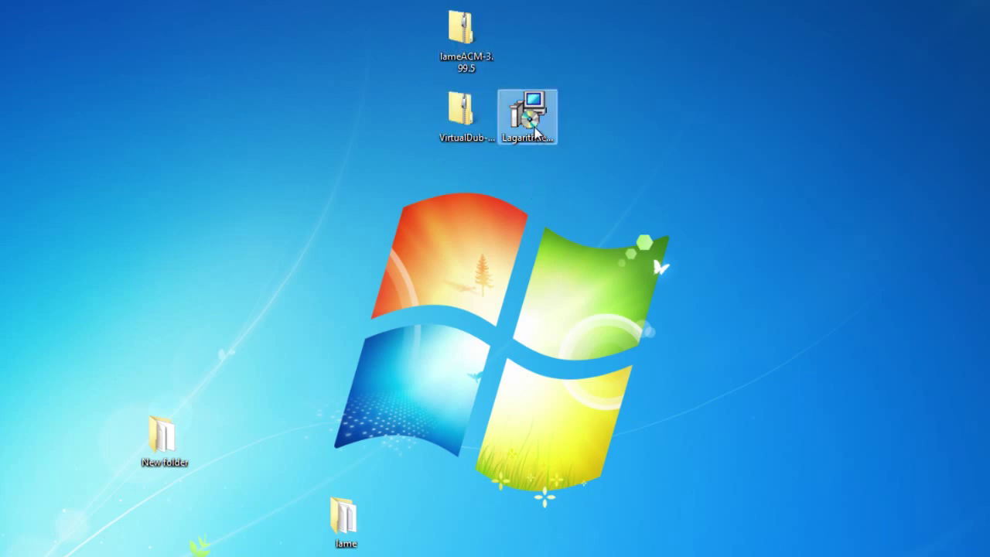
mouse_move(535, 133)
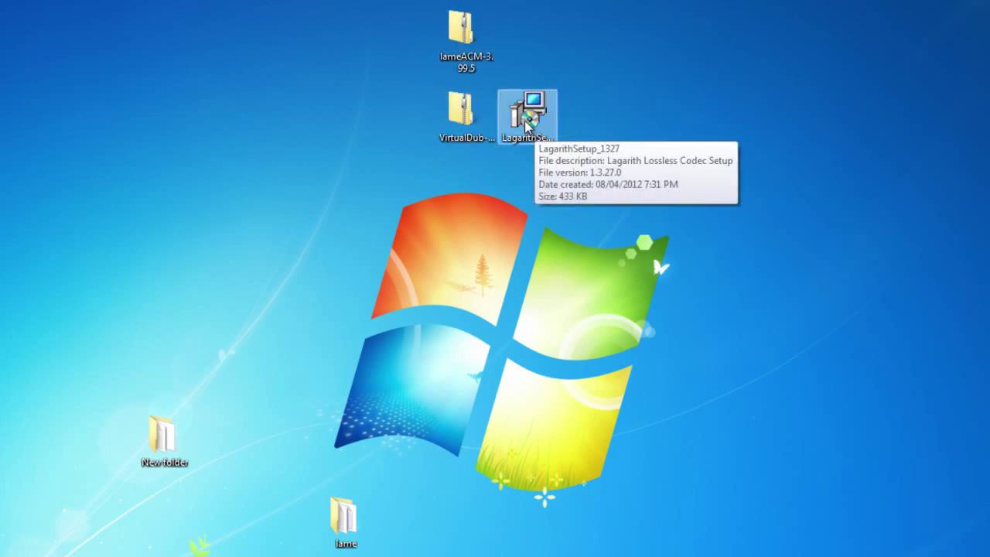
double_click(527, 124)
left_click(548, 350)
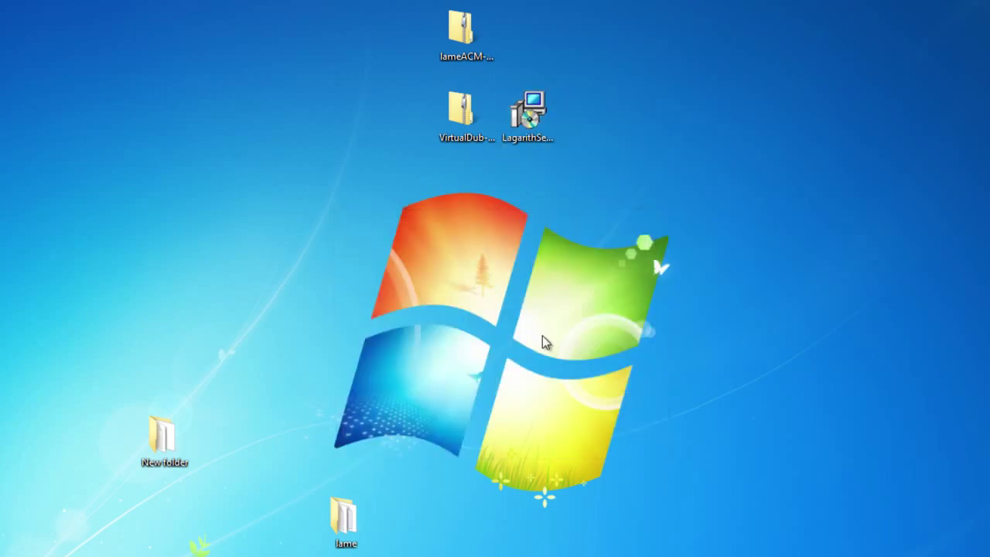
left_click(583, 465)
left_click(586, 465)
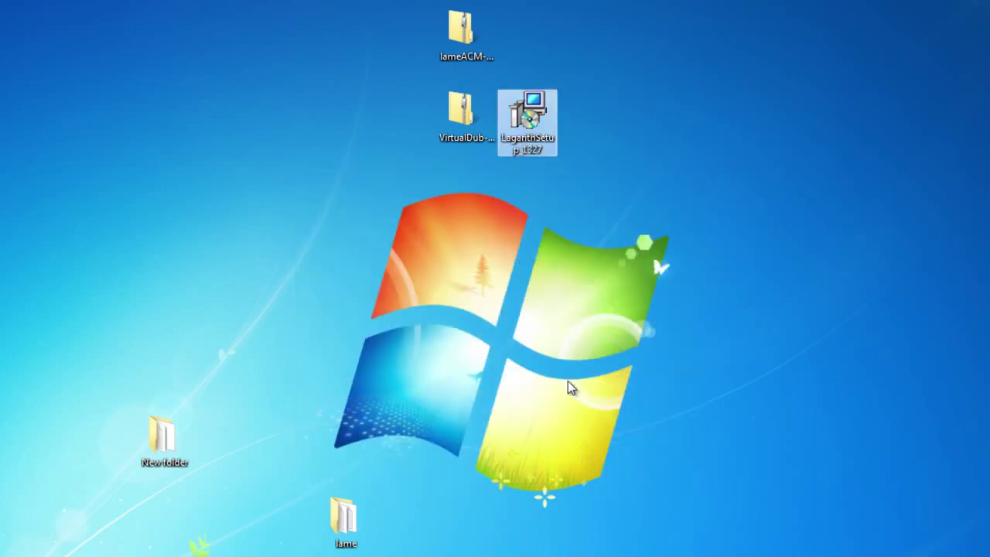
left_click(447, 474)
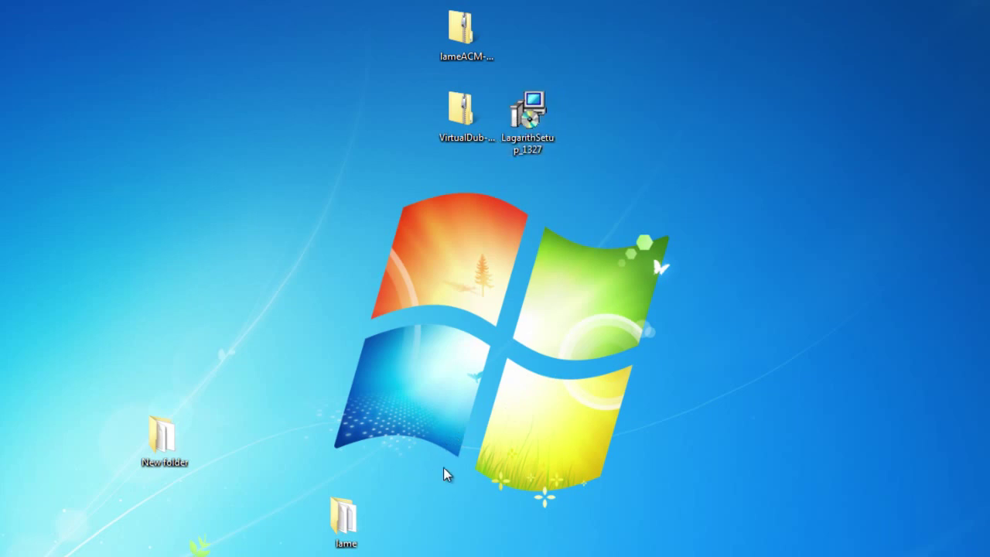
- Move the 'HOWTO Install LAME-ACM on x64' file from the lame folder to the desktop
double_click(346, 517)
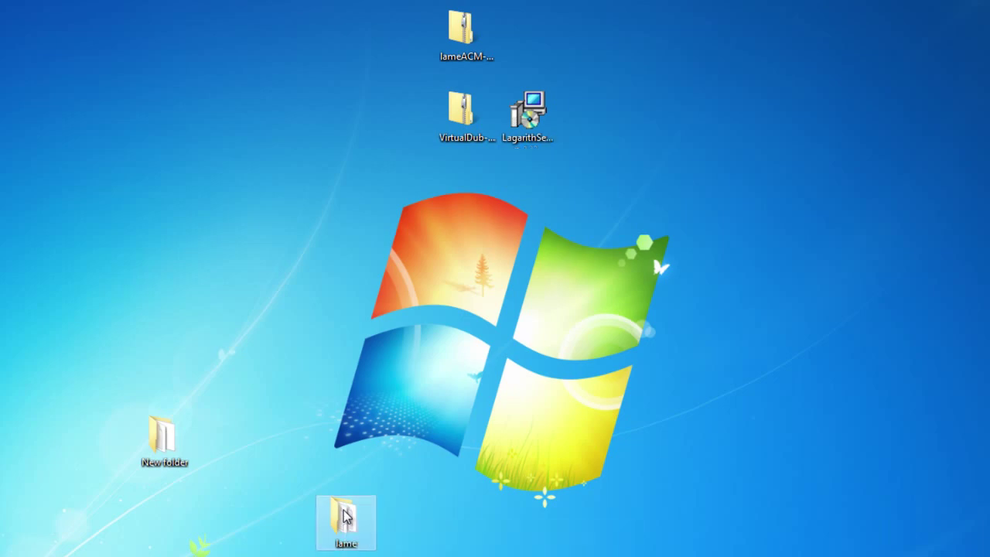
left_click(413, 215)
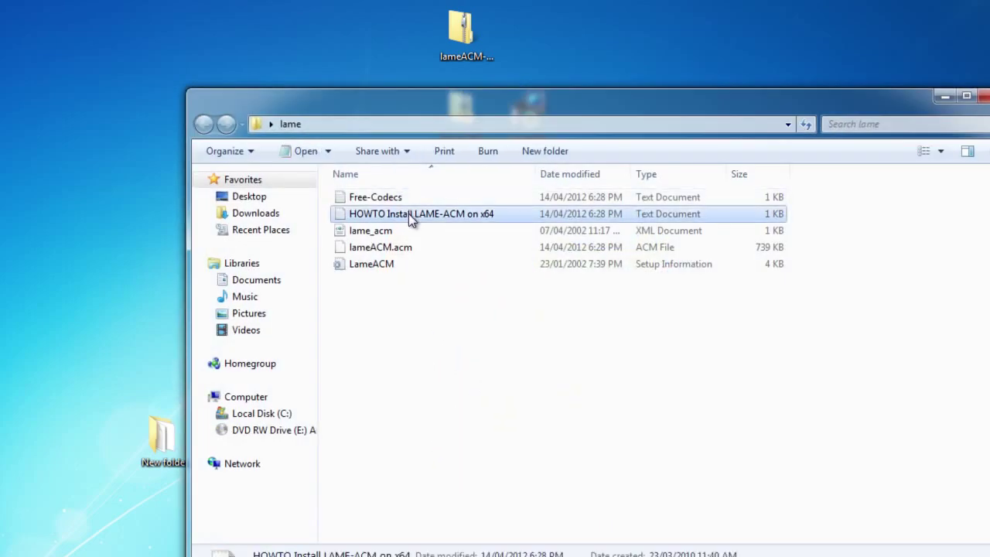
left_click_drag(130, 305, 131, 306)
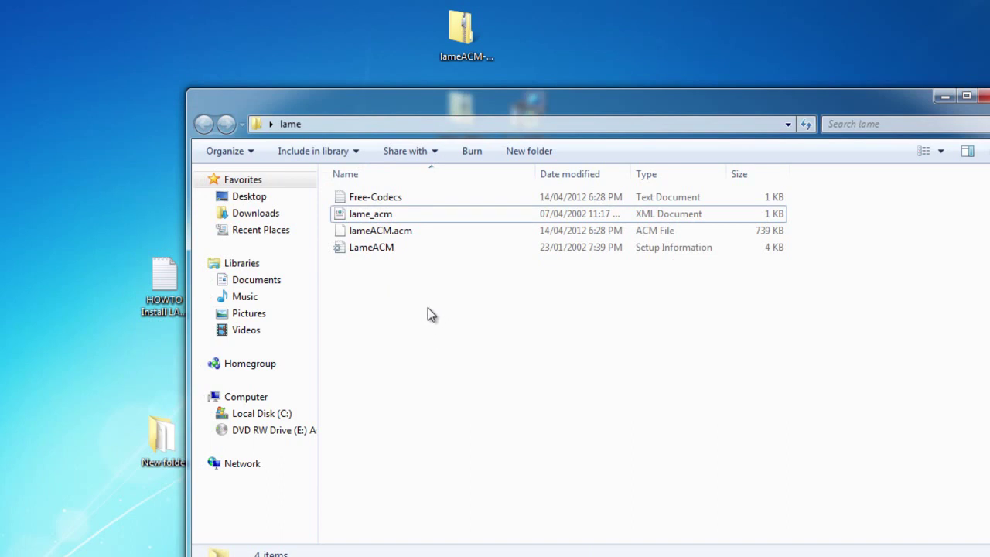
- Install the LameACM setup information file, then open the HOWTO note in Notepad
left_click(348, 248)
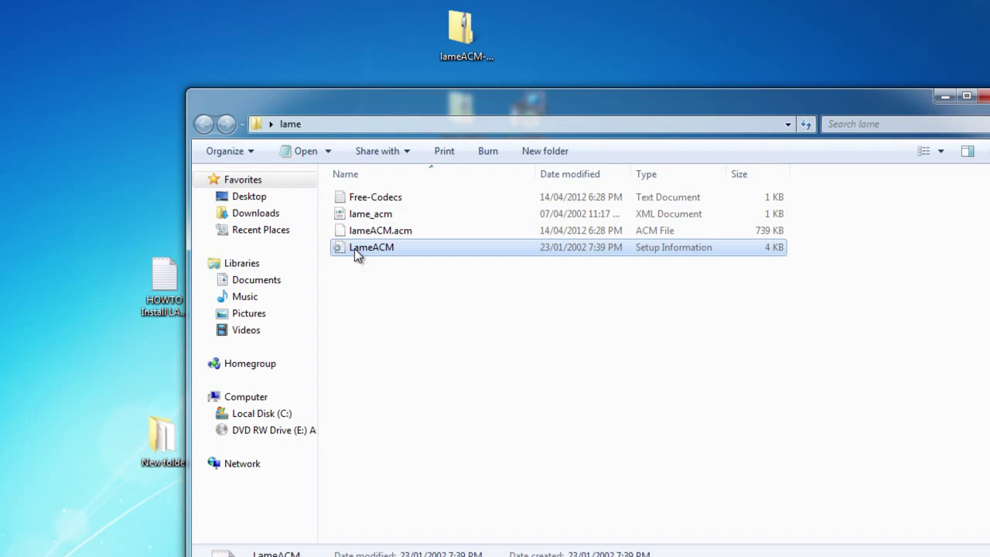
right_click(357, 255)
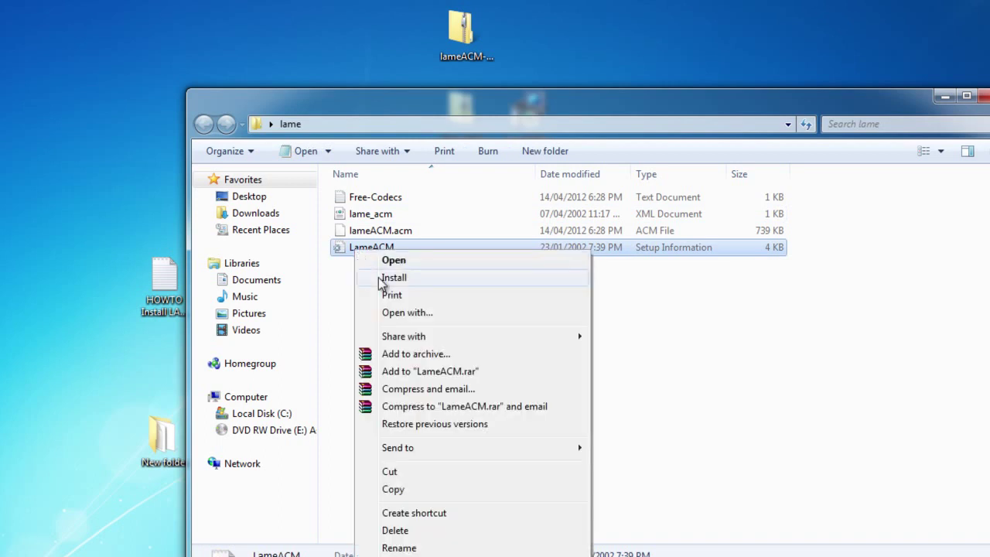
left_click(835, 328)
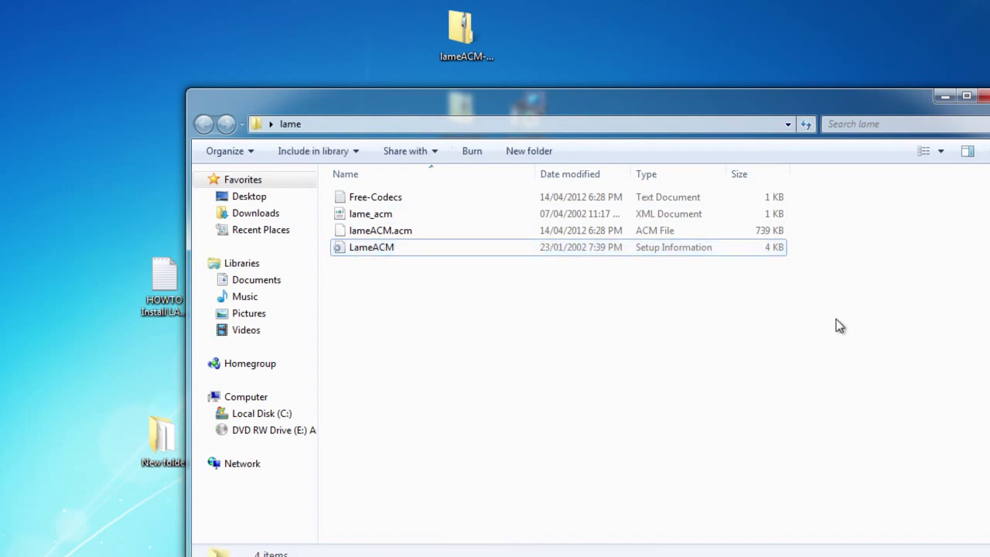
key("alt+F4")
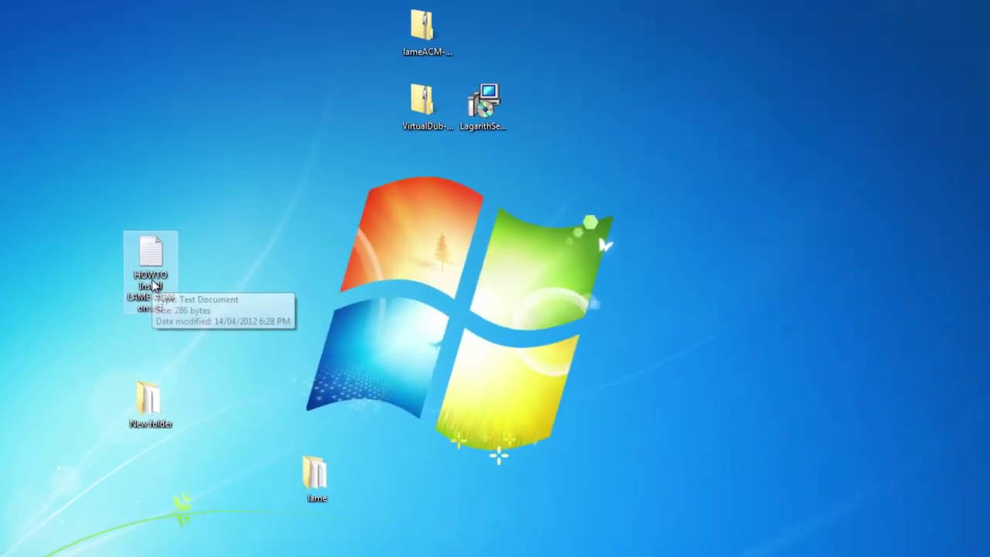
double_click(164, 301)
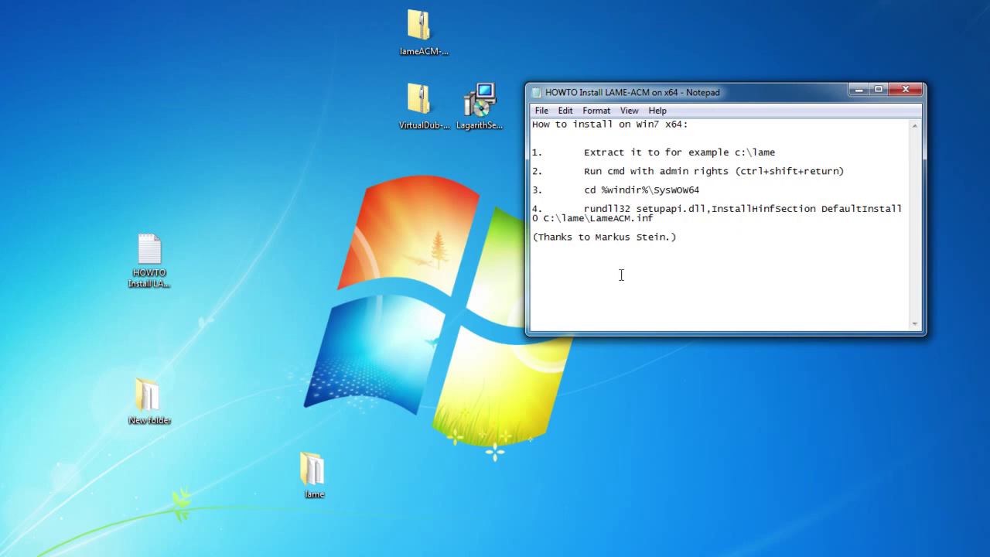
- Move the desktop lame folder onto Local Disk C:, merging and replacing all existing C:\lame files
left_click_drag(714, 269, 464, 54)
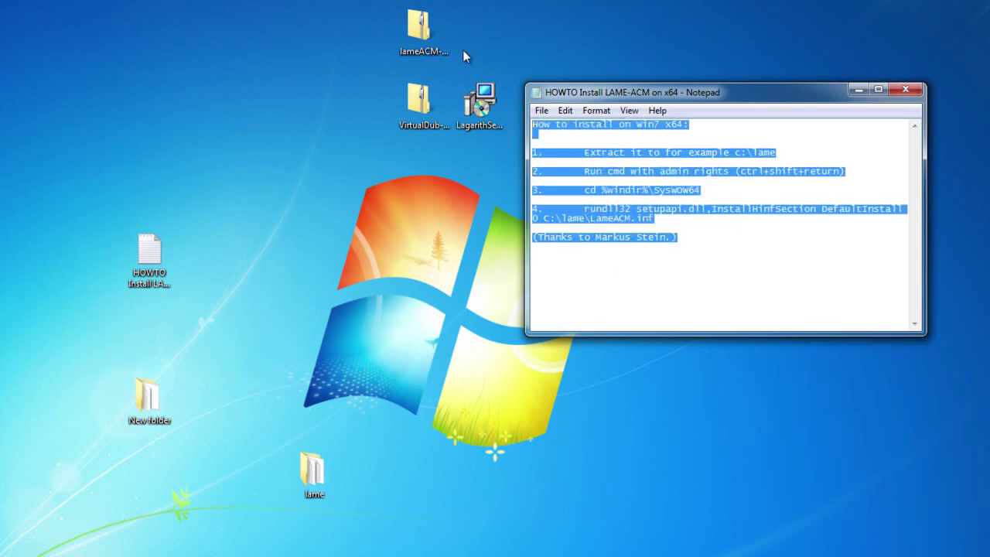
left_click(718, 284)
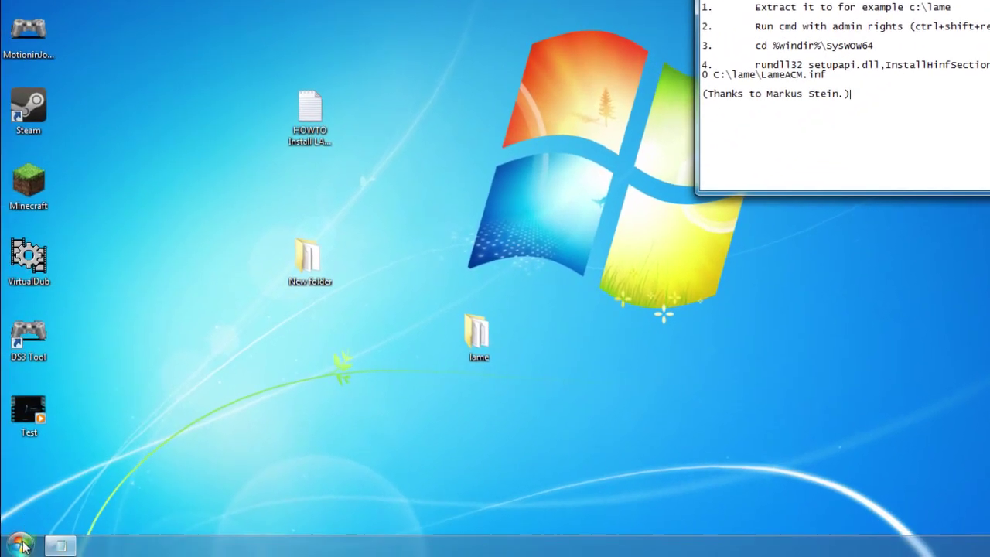
left_click(19, 546)
left_click(229, 360)
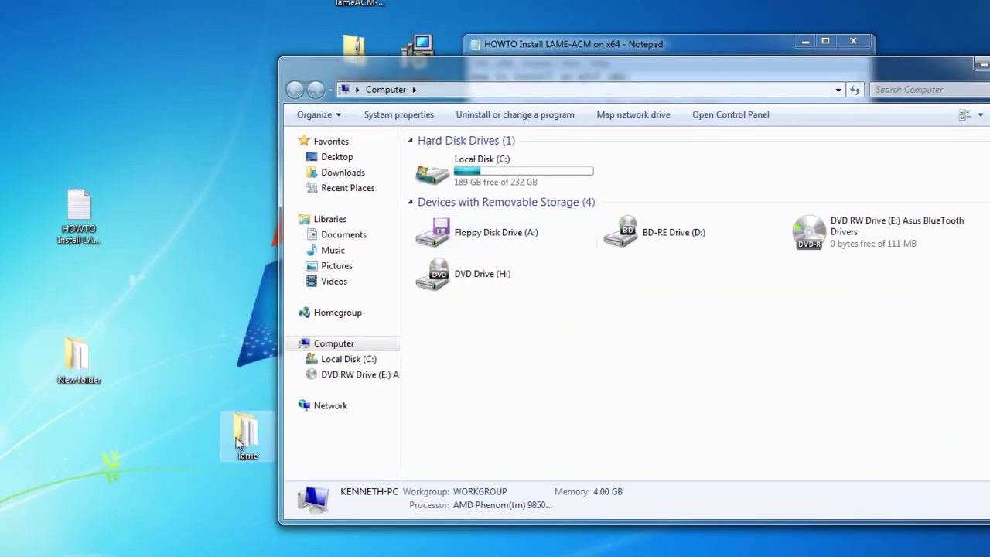
left_click_drag(472, 174, 472, 174)
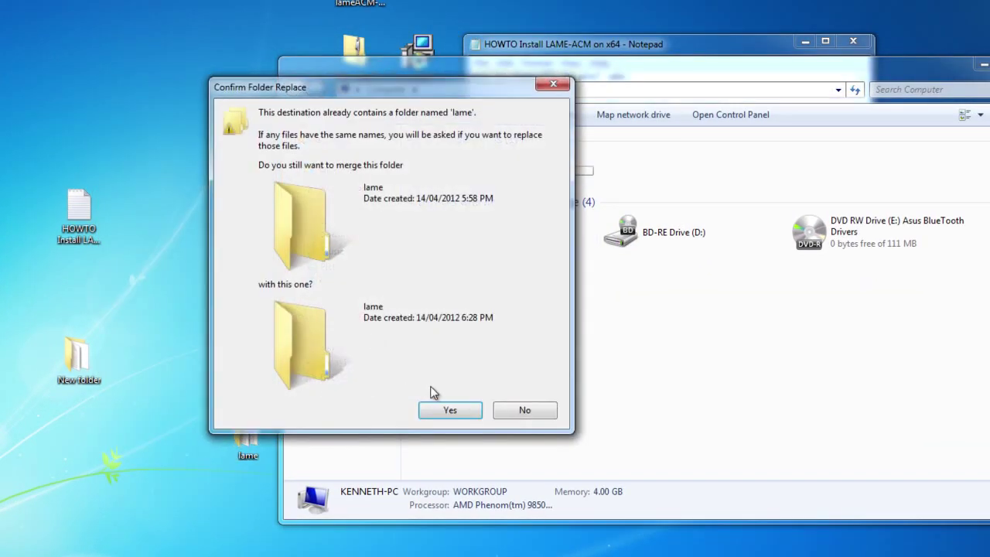
left_click(438, 409)
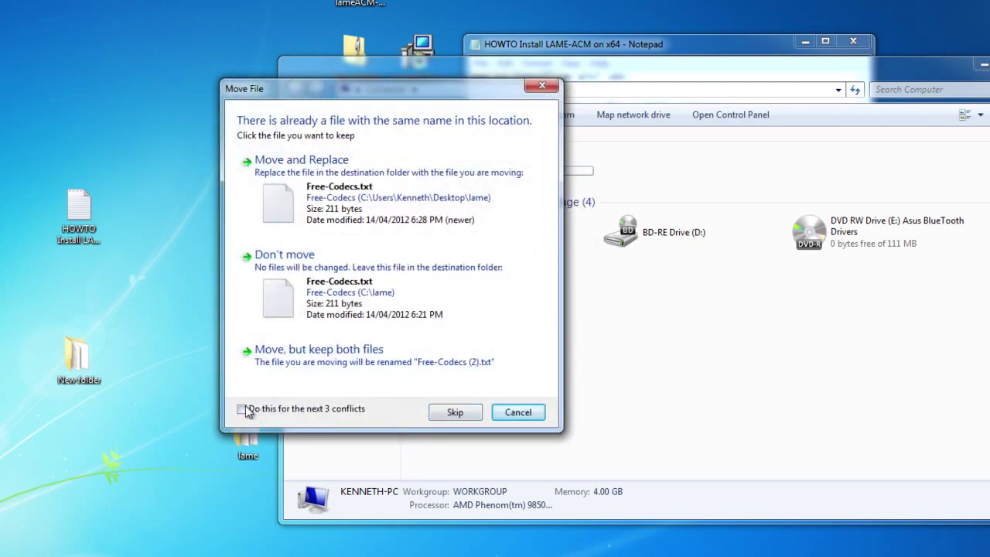
left_click(243, 410)
left_click(294, 216)
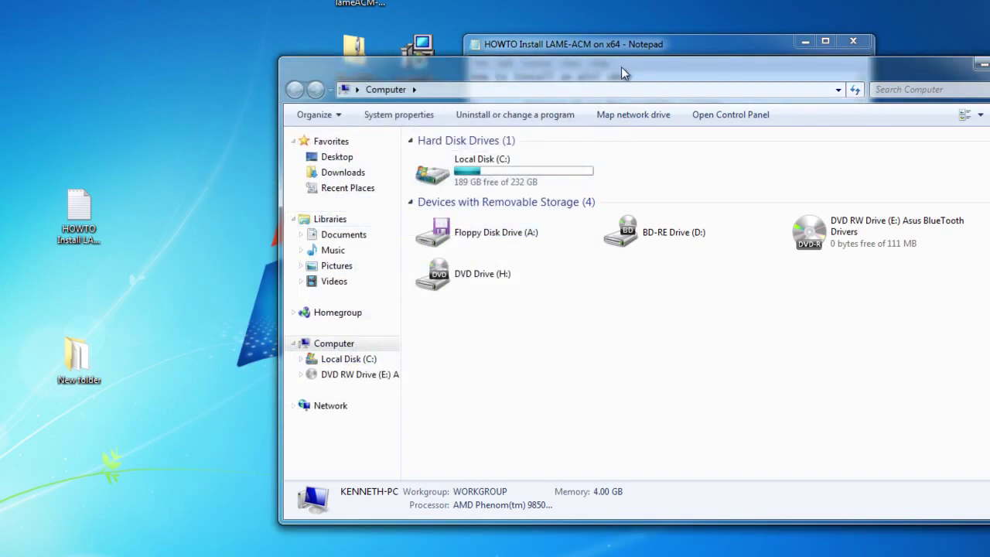
left_click_drag(621, 66, 251, 71)
- Start Command Prompt as administrator from a Start search for cmd
left_click(662, 67)
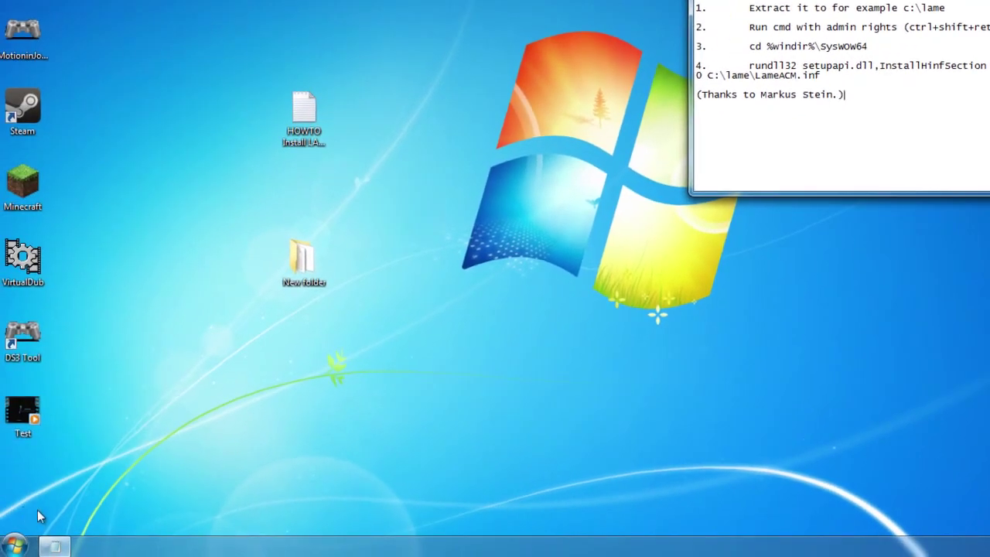
left_click(16, 545)
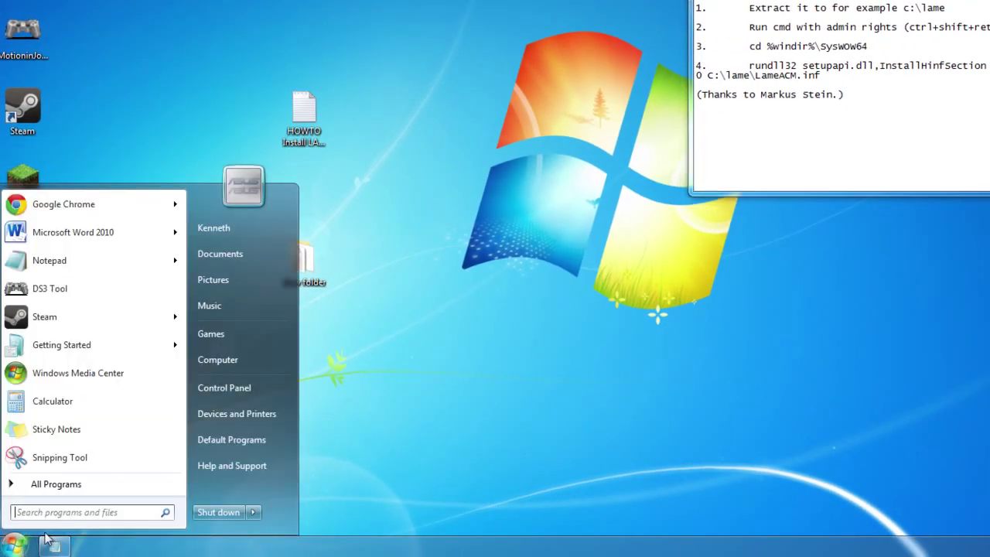
type("cmd")
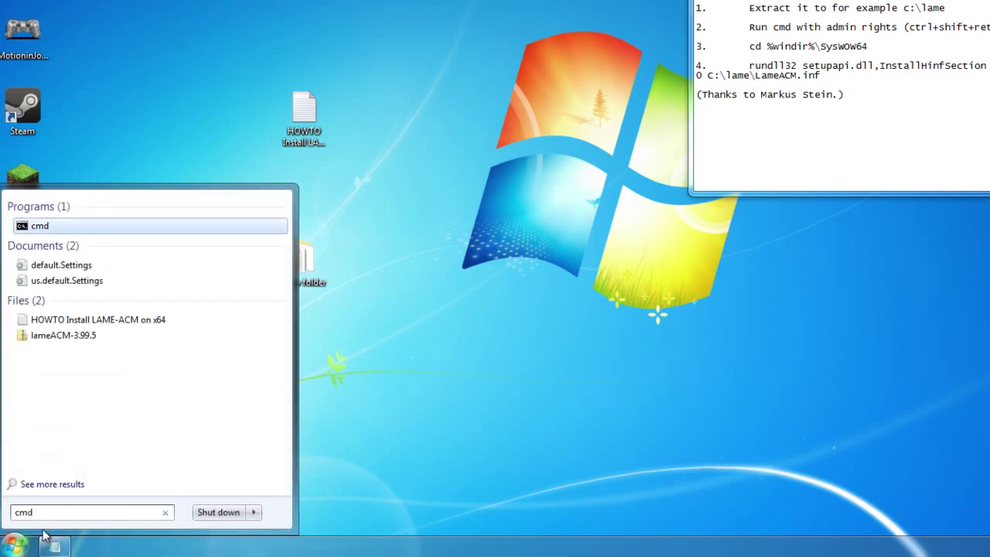
right_click(96, 229)
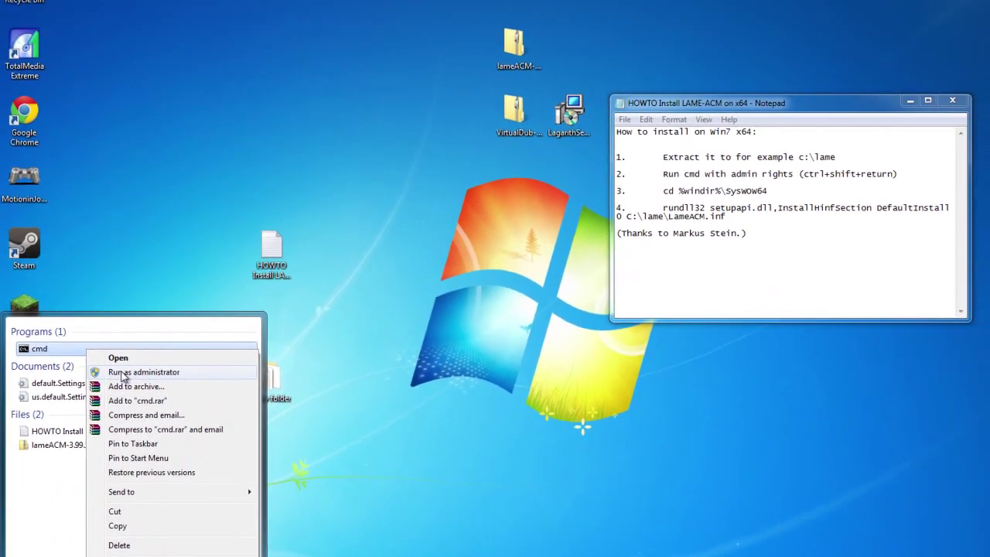
left_click(178, 253)
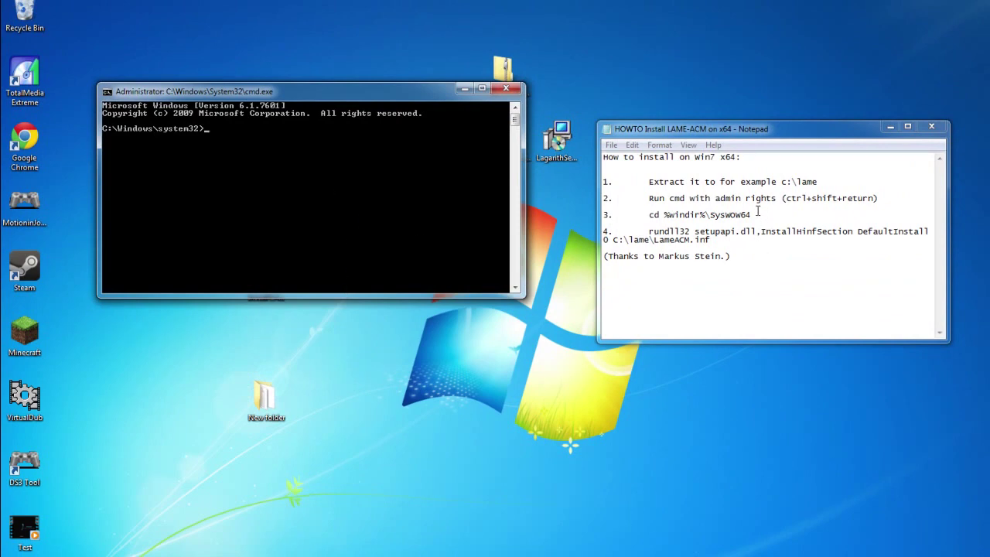
- Paste the guide's step 3 command and run cd %windir%\SysWOW64
left_click_drag(760, 214, 663, 217)
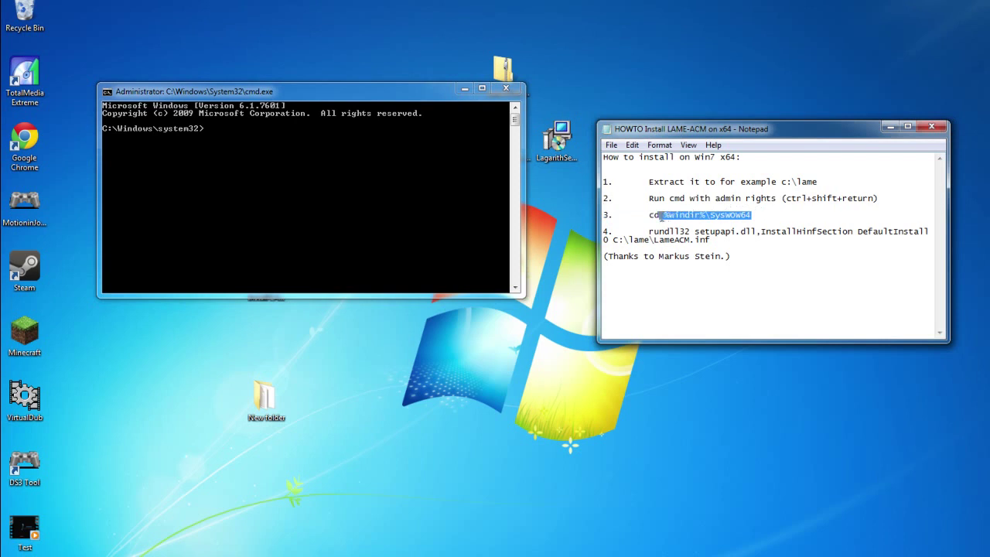
left_click(310, 157)
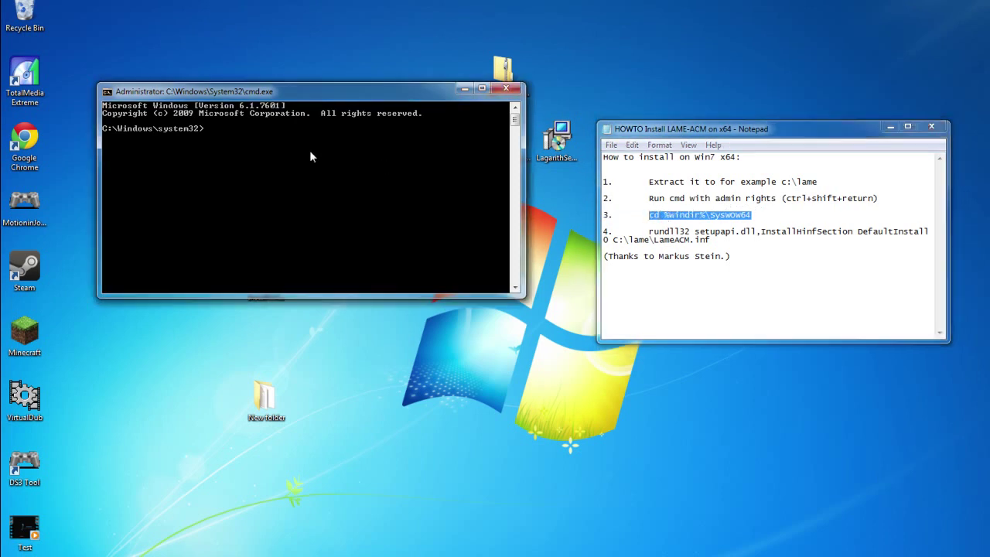
right_click(309, 157)
left_click(344, 188)
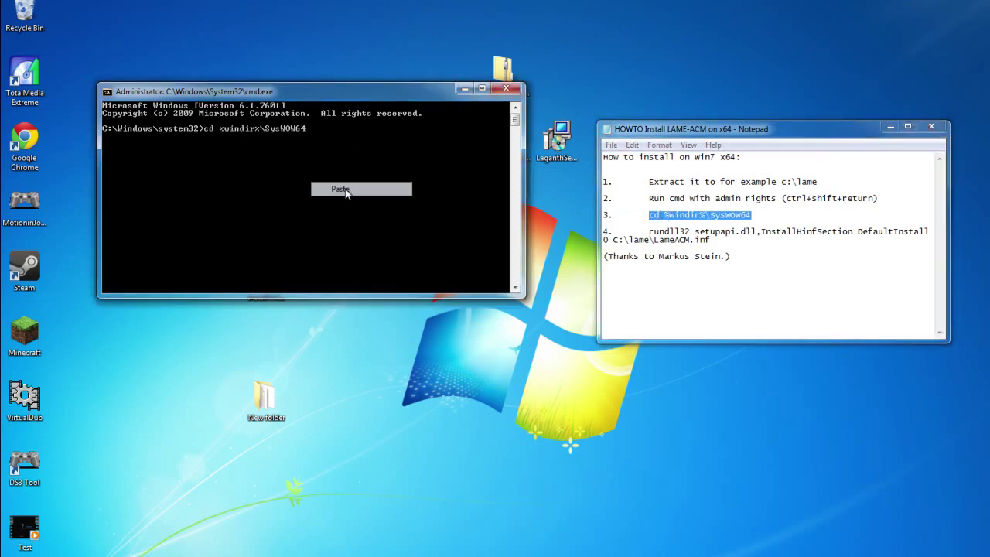
key("Return")
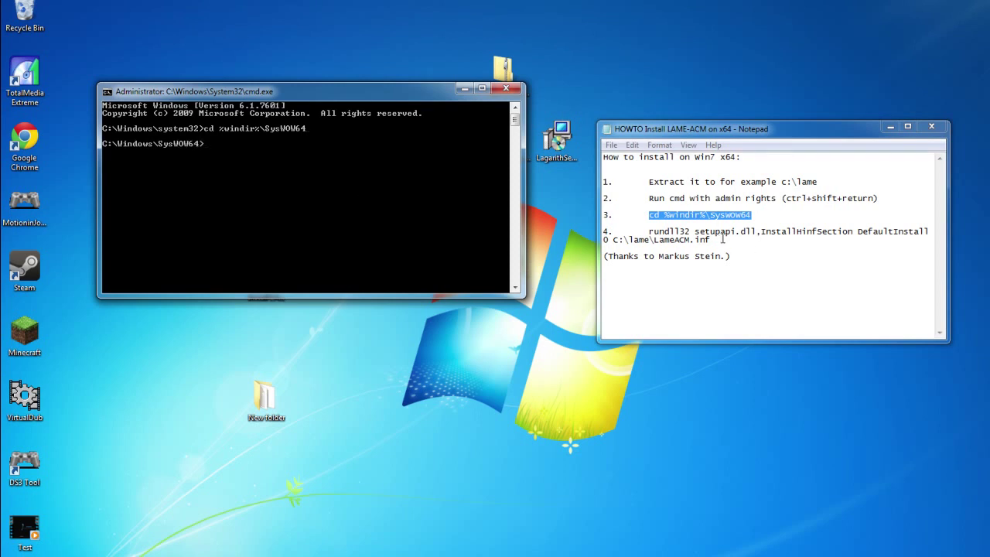
- Paste and run the step 4 rundll32 LameACM.inf install command, then close the prompt and guide
left_click_drag(723, 239, 651, 231)
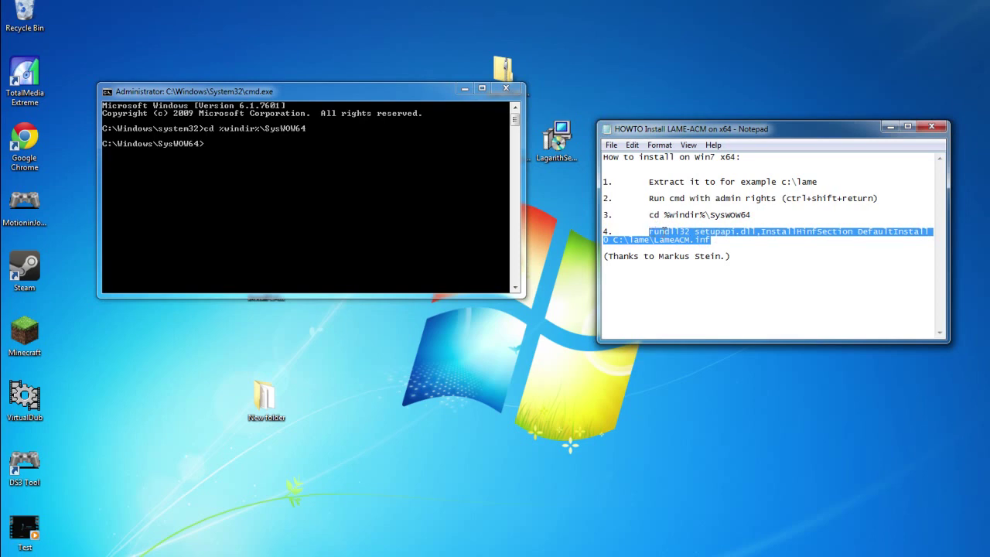
right_click(281, 184)
left_click(319, 222)
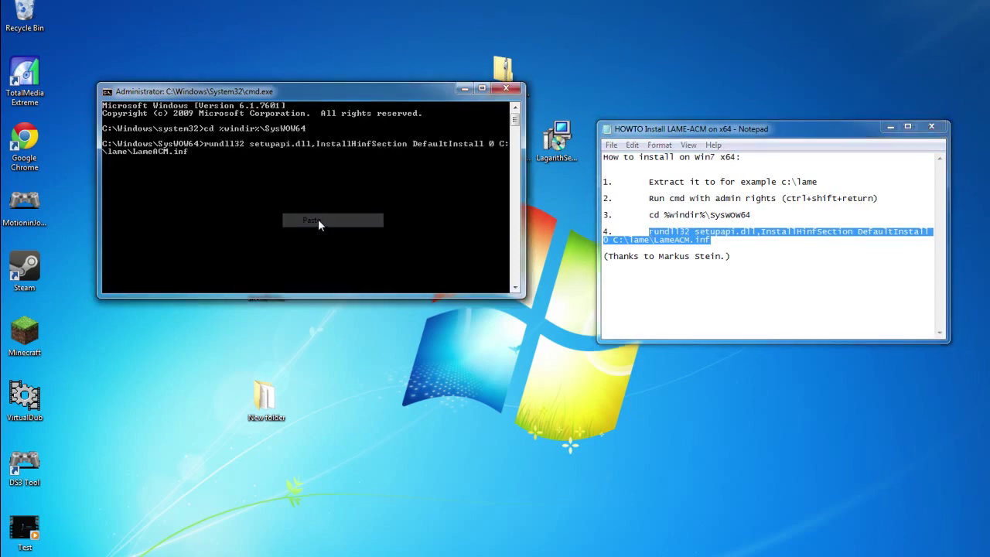
key("Return")
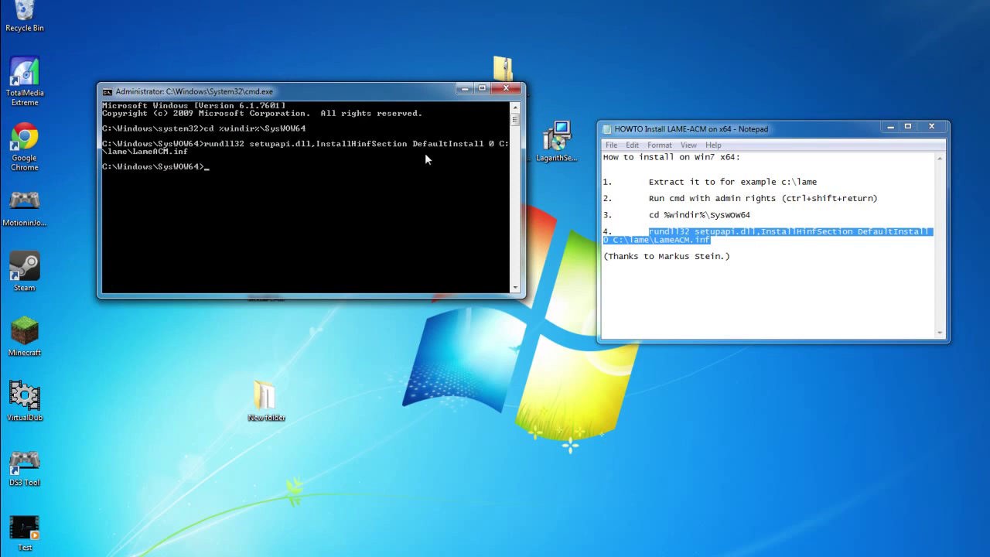
left_click(505, 89)
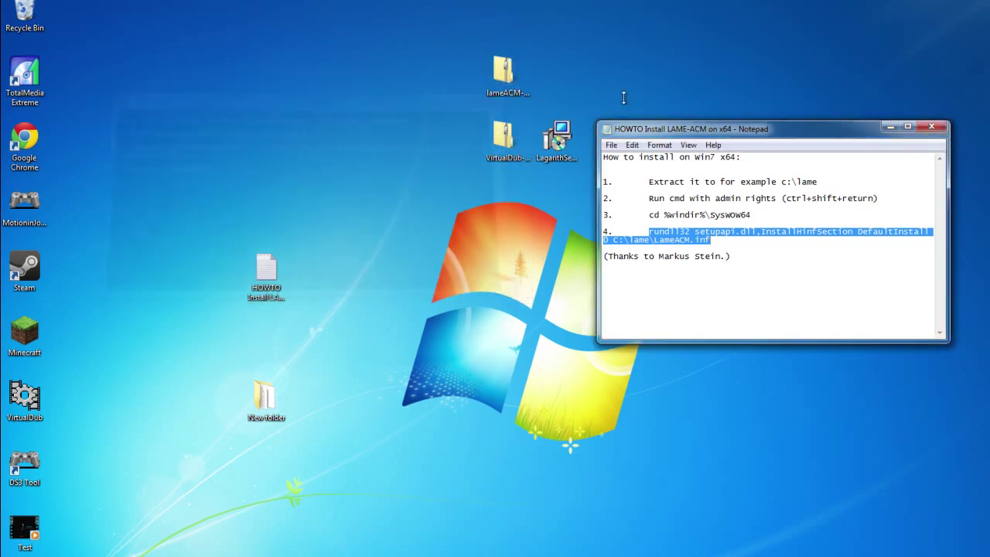
left_click(931, 126)
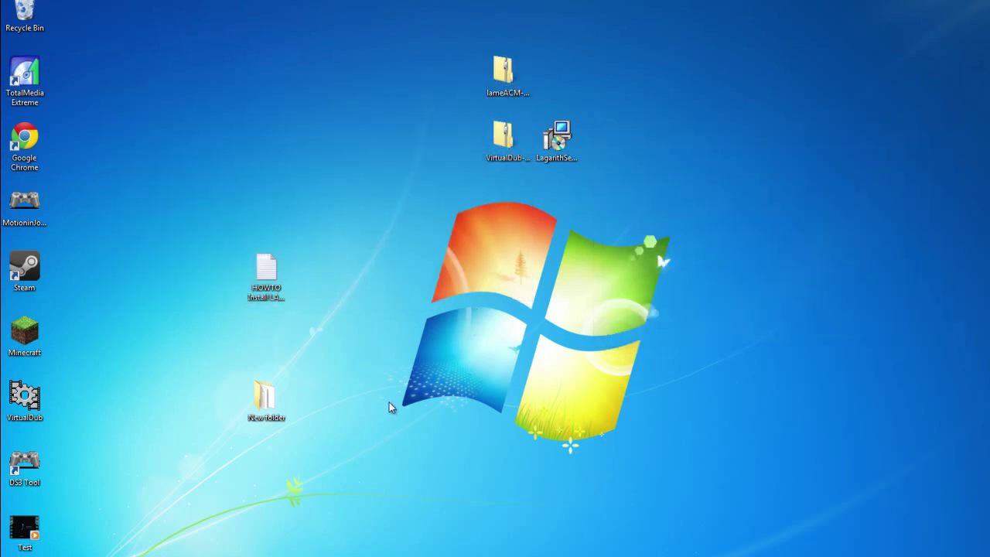
- Launch VirtualDub.exe from the desktop New folder, allowing the unverified program to run
double_click(265, 399)
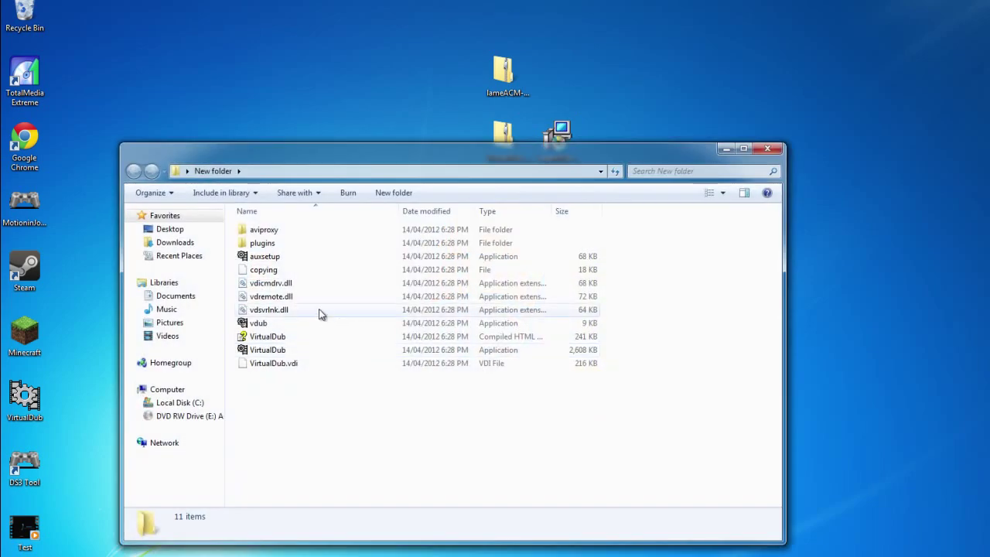
double_click(278, 350)
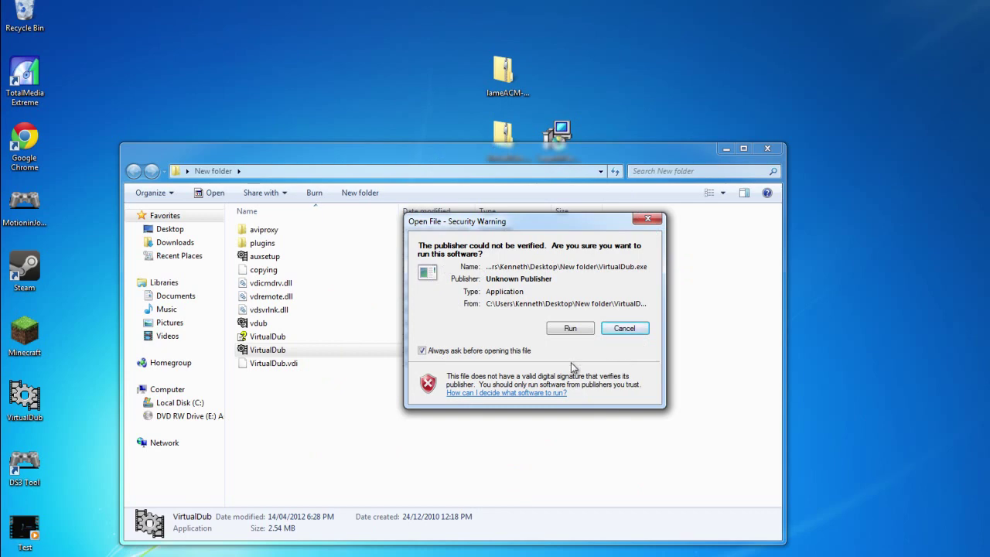
left_click(570, 328)
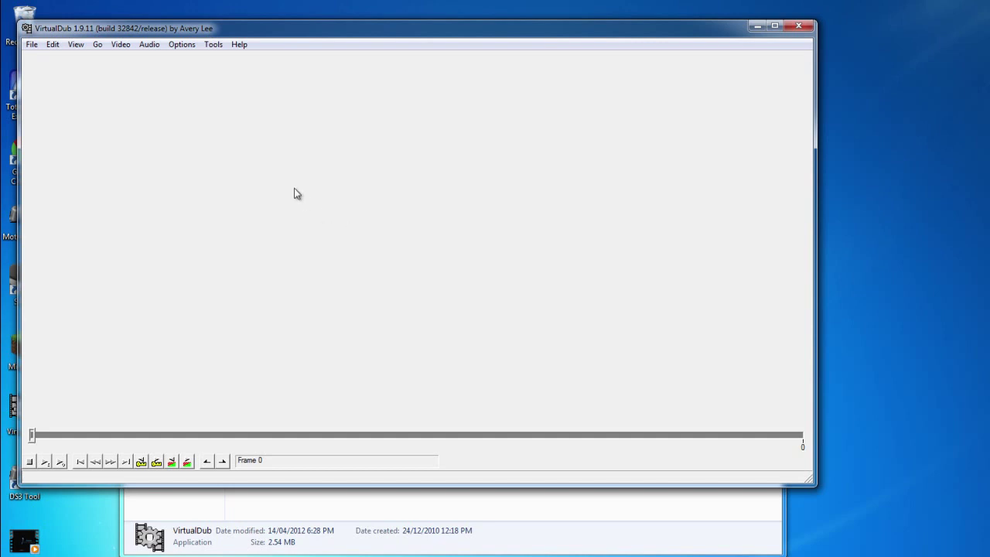
- Choose File > Capture AVI to enter VirtualDub's capture mode
left_click(32, 44)
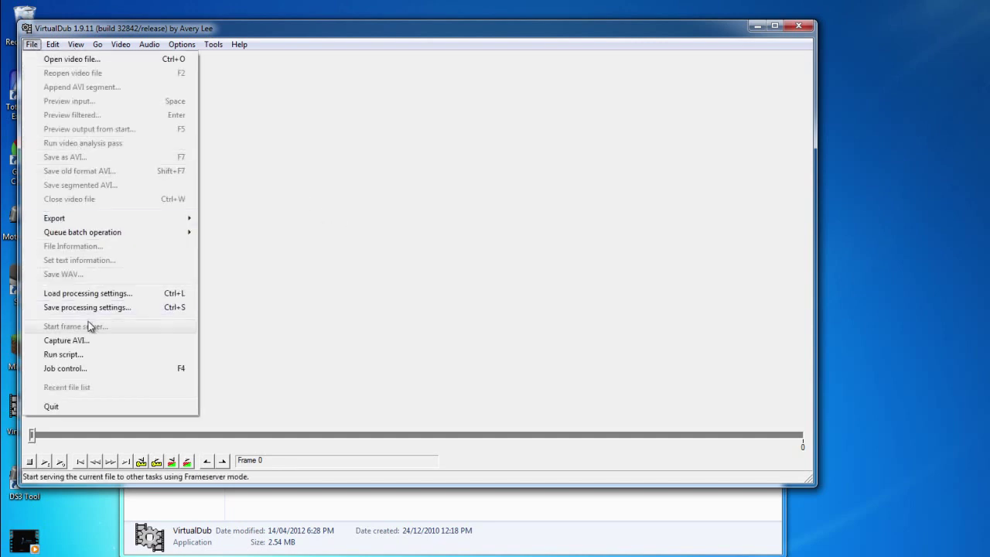
left_click(67, 340)
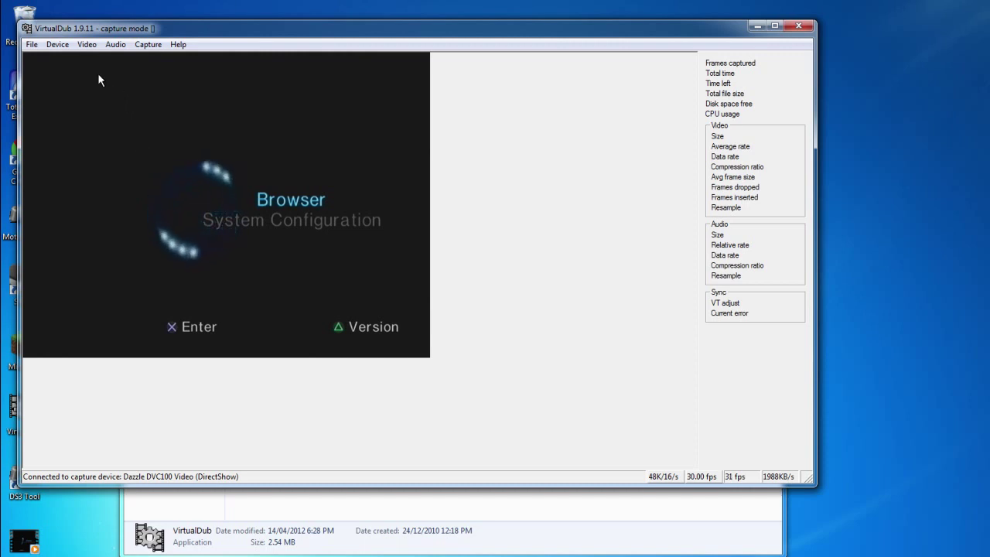
- Select the Dazzle DVC100 capture device and set video compression to Lagarith Lossless Codec
left_click(54, 45)
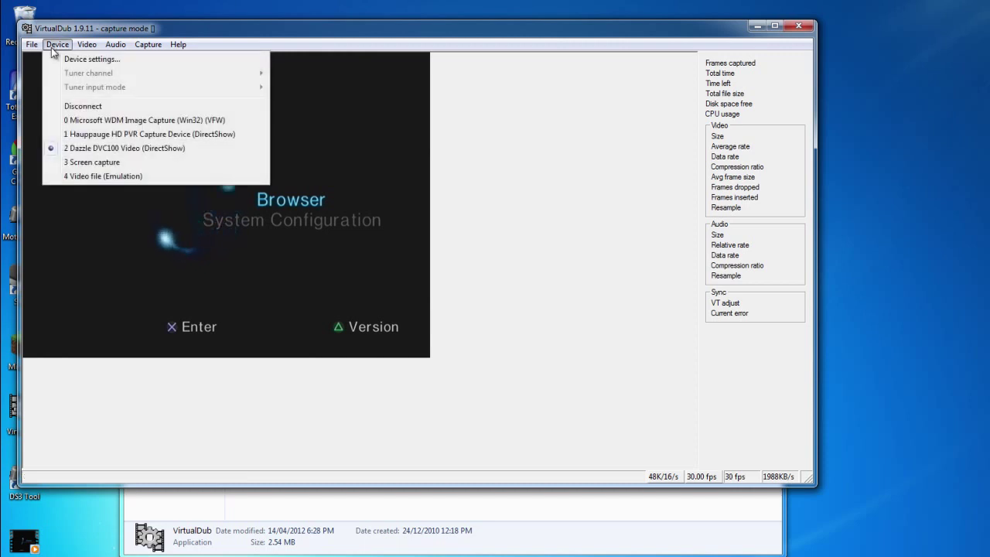
left_click(105, 148)
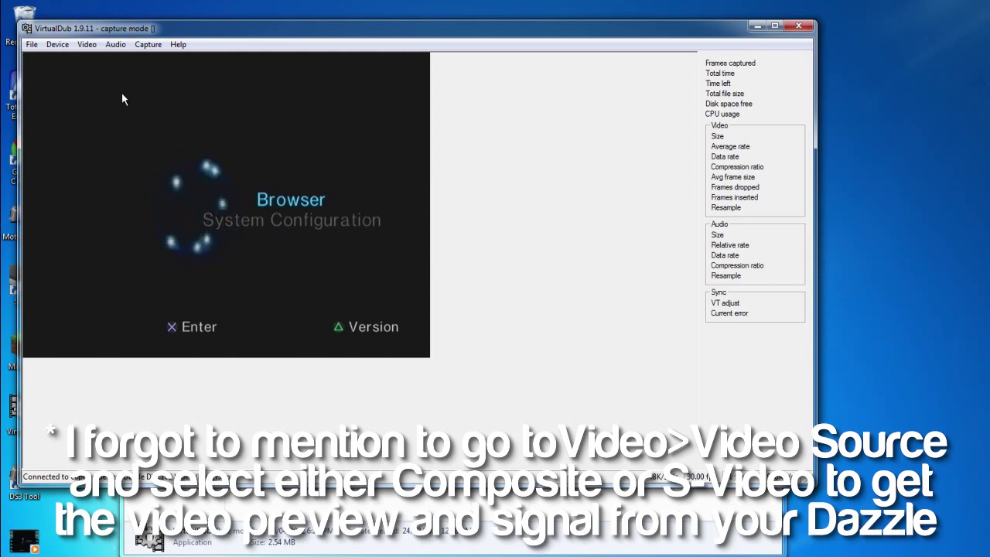
left_click(87, 45)
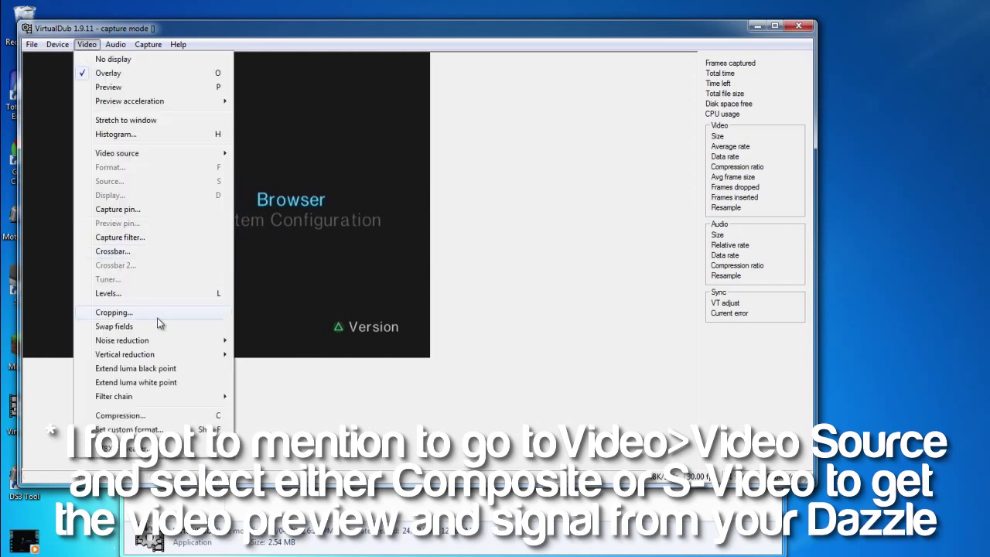
left_click(147, 416)
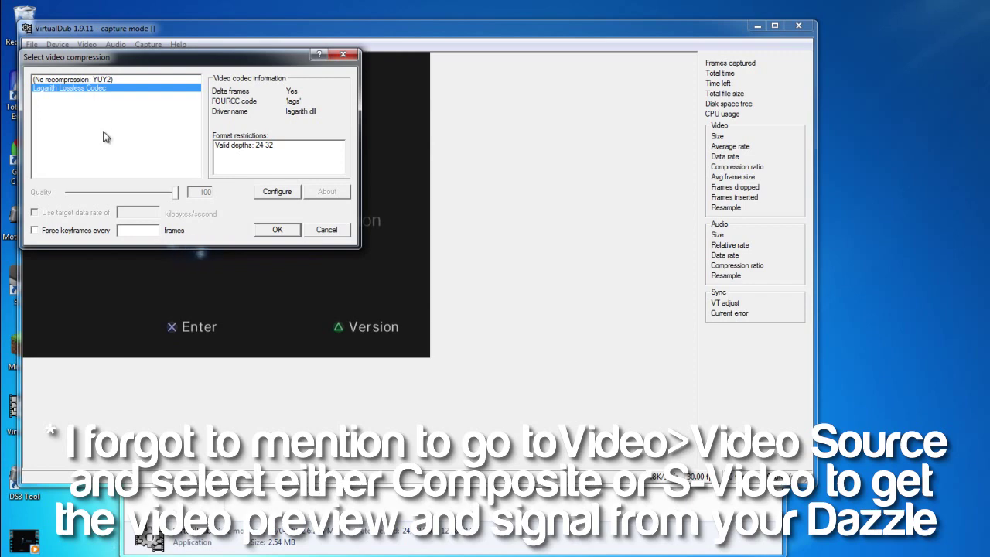
left_click(270, 230)
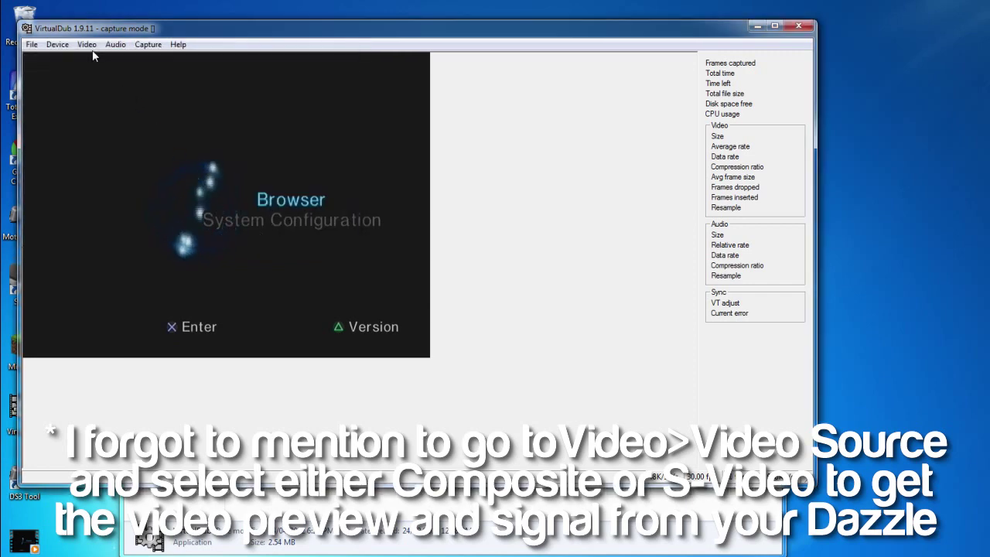
- Add a deinterlace filter using the bob algorithm, keeping the top field, to the capture filters
left_click(86, 44)
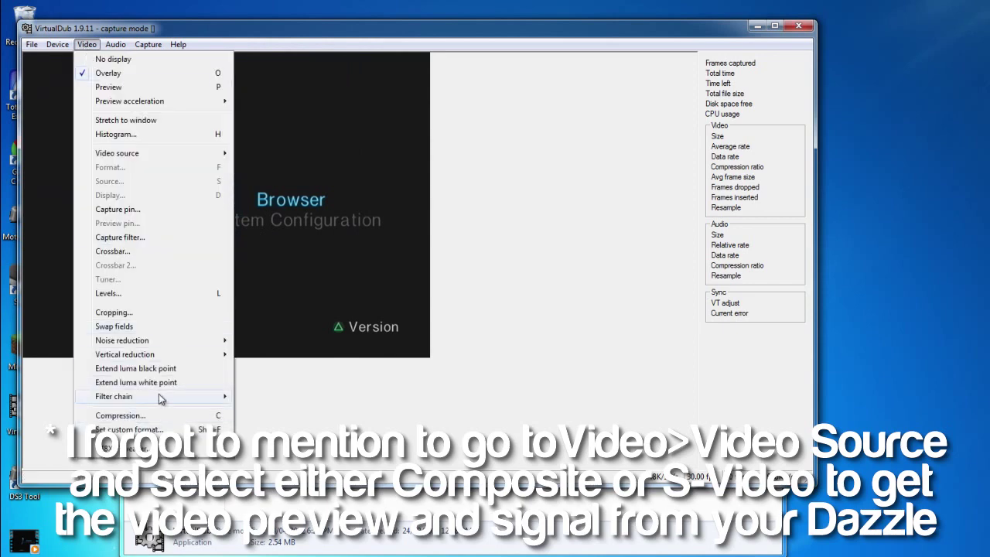
mouse_move(161, 399)
left_click(269, 429)
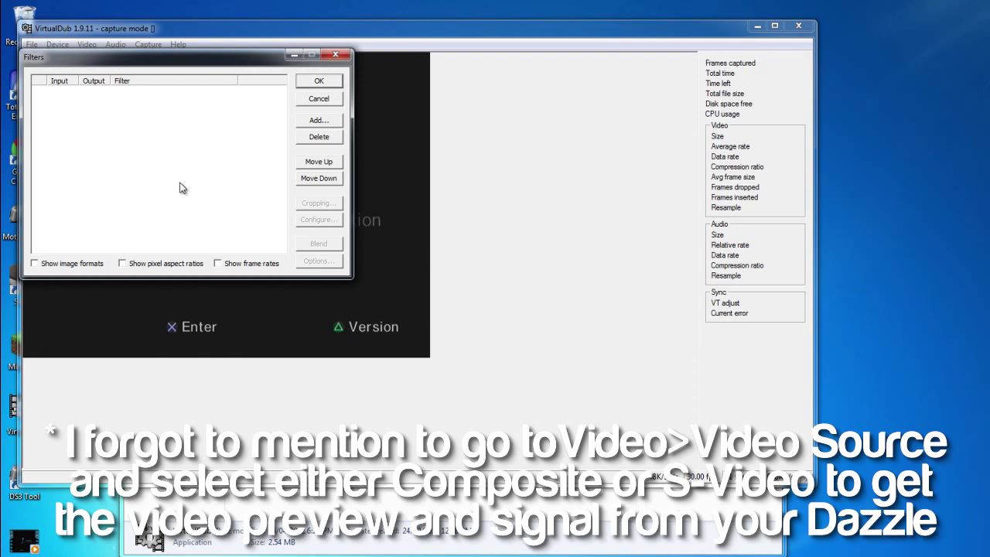
left_click(319, 122)
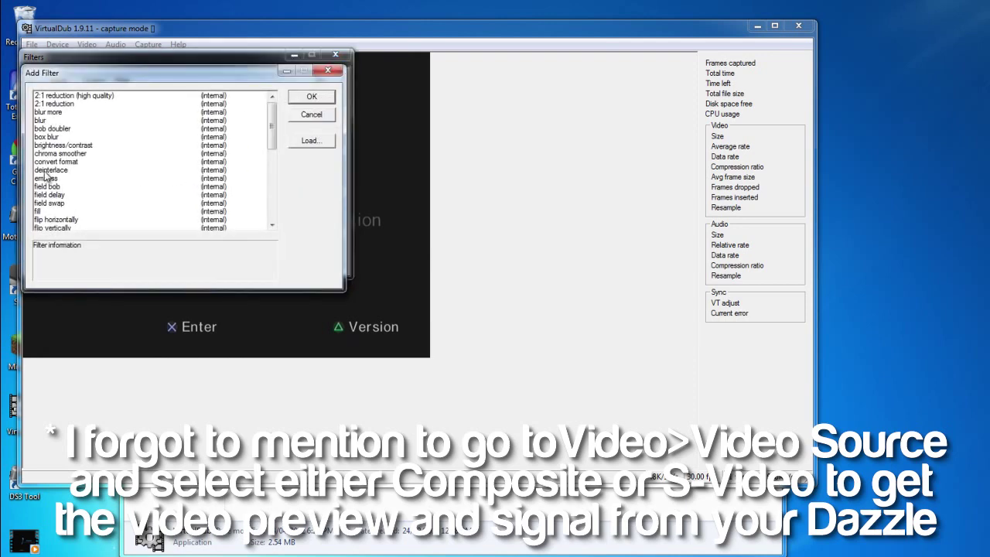
left_click(46, 170)
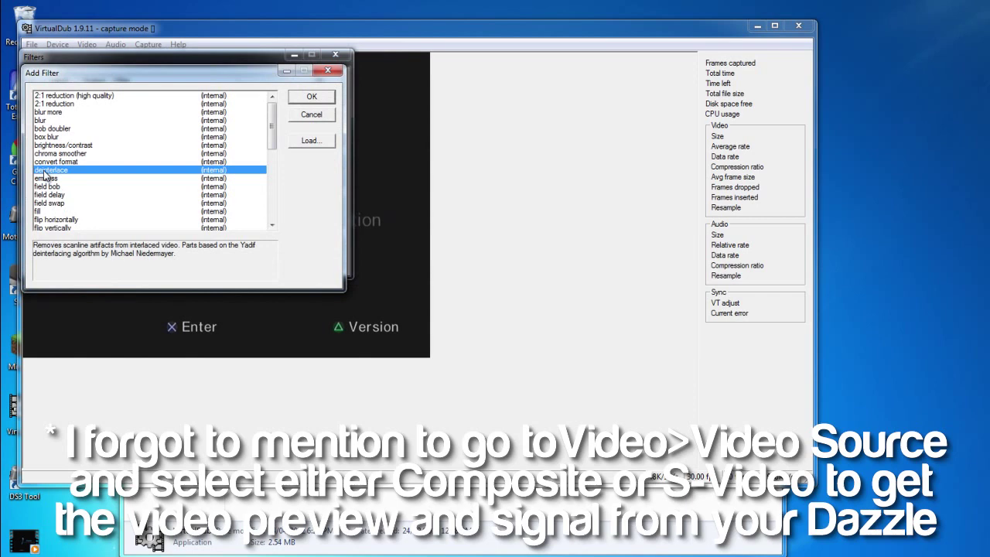
left_click(296, 98)
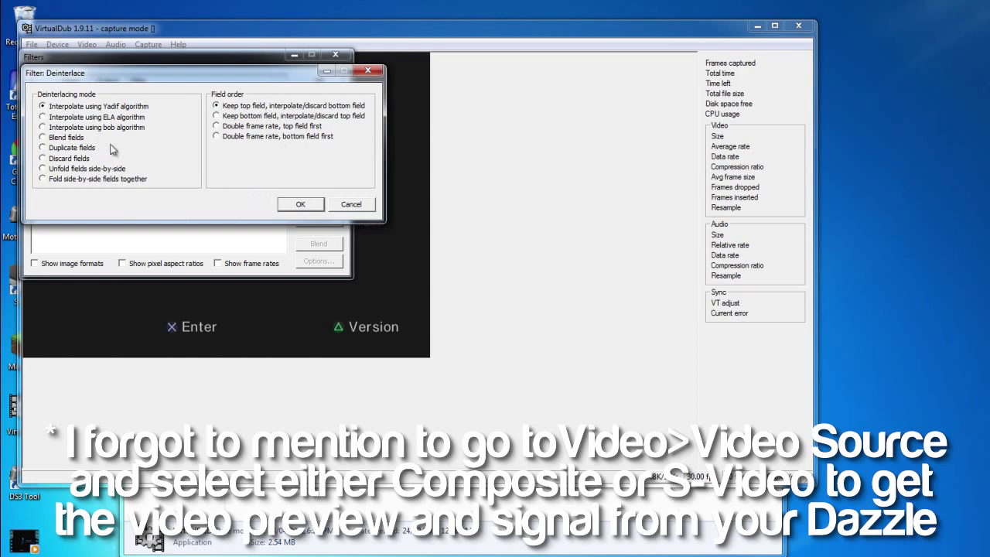
left_click(43, 128)
left_click(301, 204)
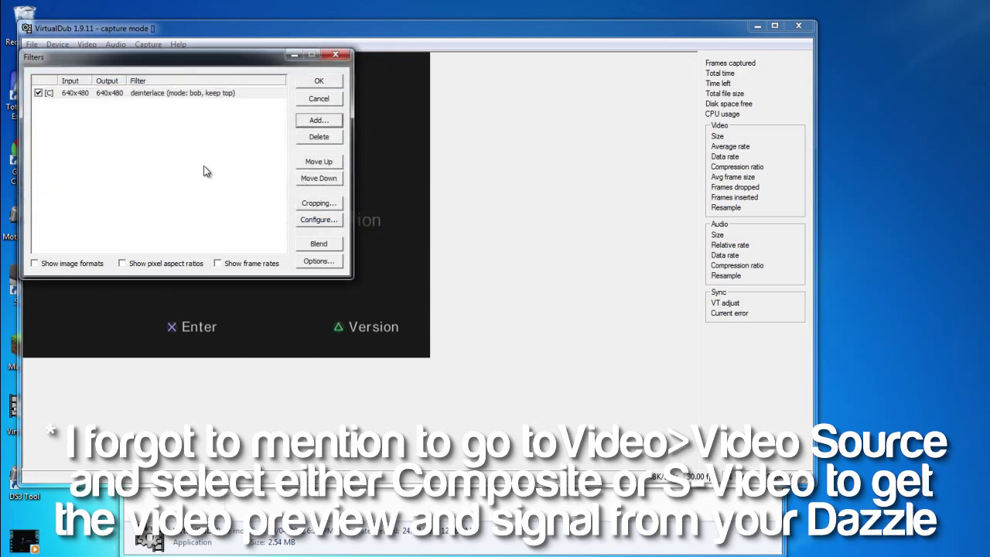
left_click(306, 85)
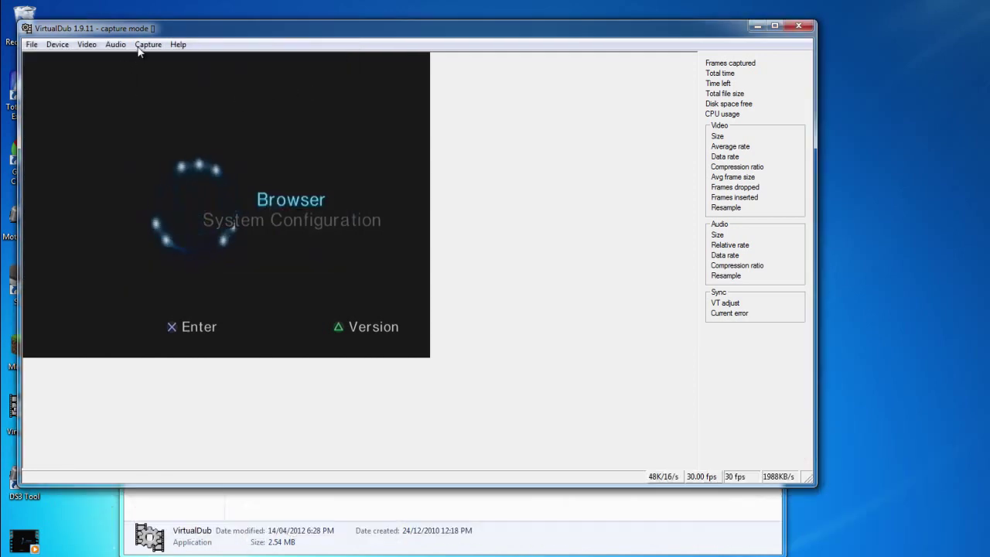
- In Capture Timing, choose 'Do not resync between audio and video streams' and confirm
left_click(137, 45)
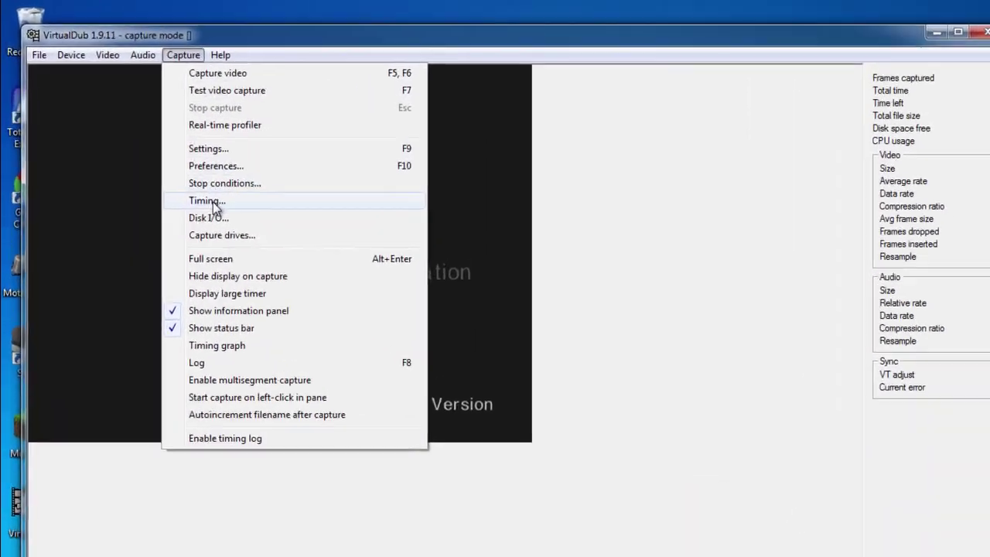
left_click(215, 204)
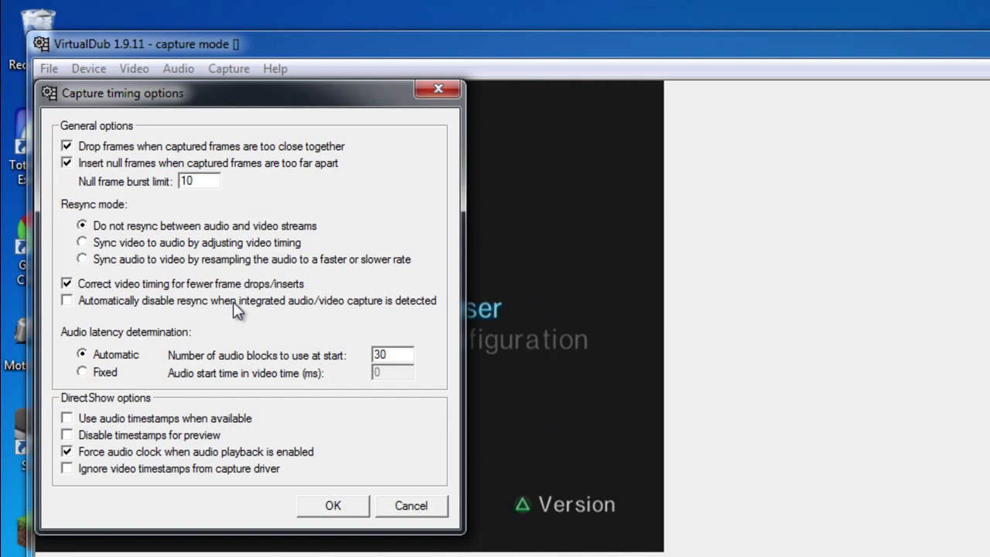
left_click(112, 258)
left_click(84, 226)
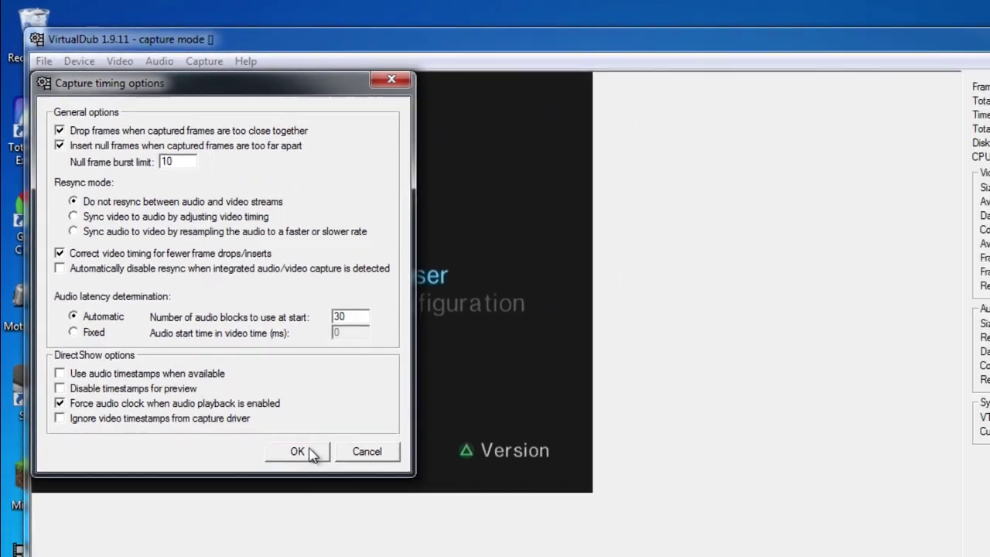
left_click(332, 505)
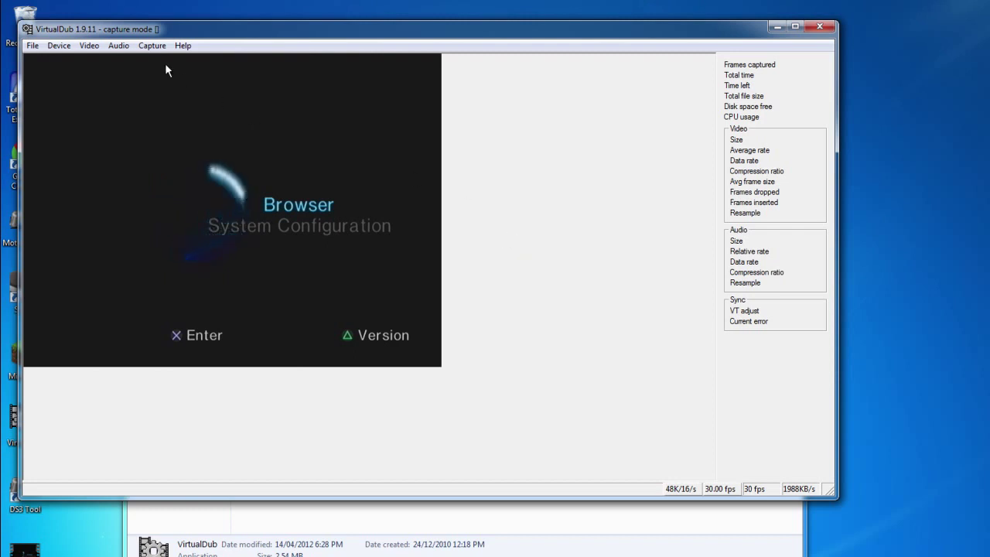
- Try to start a capture and dismiss the missing capture filename error
left_click(152, 47)
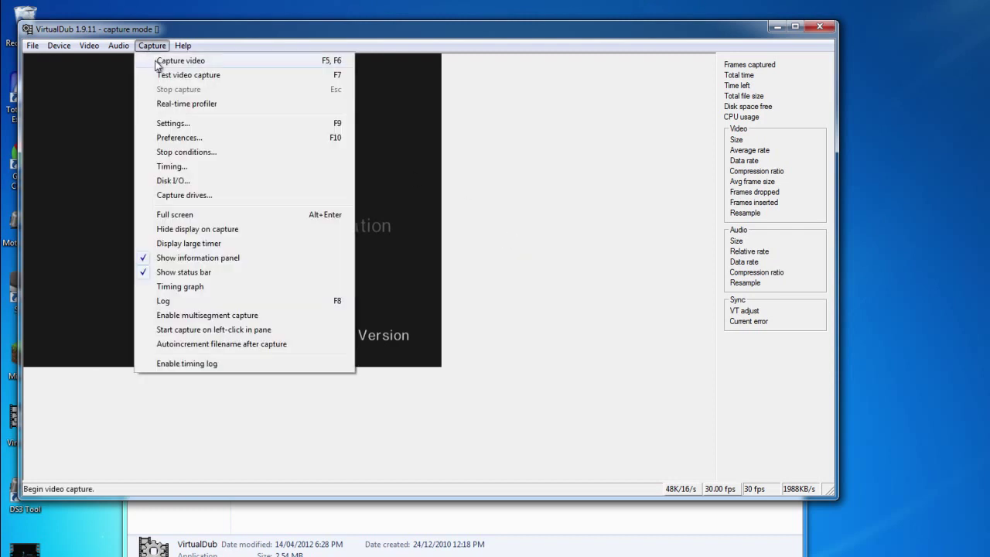
left_click(160, 65)
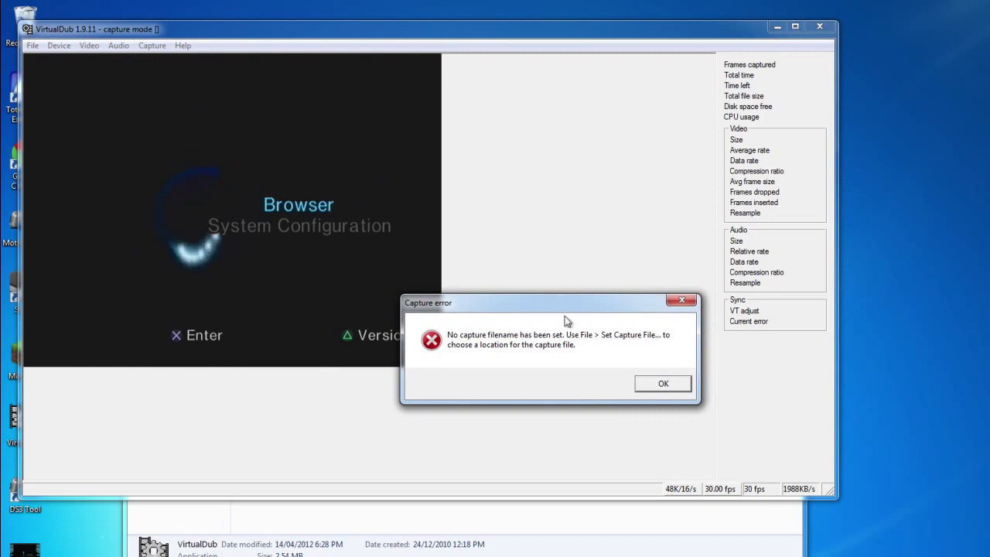
left_click(656, 385)
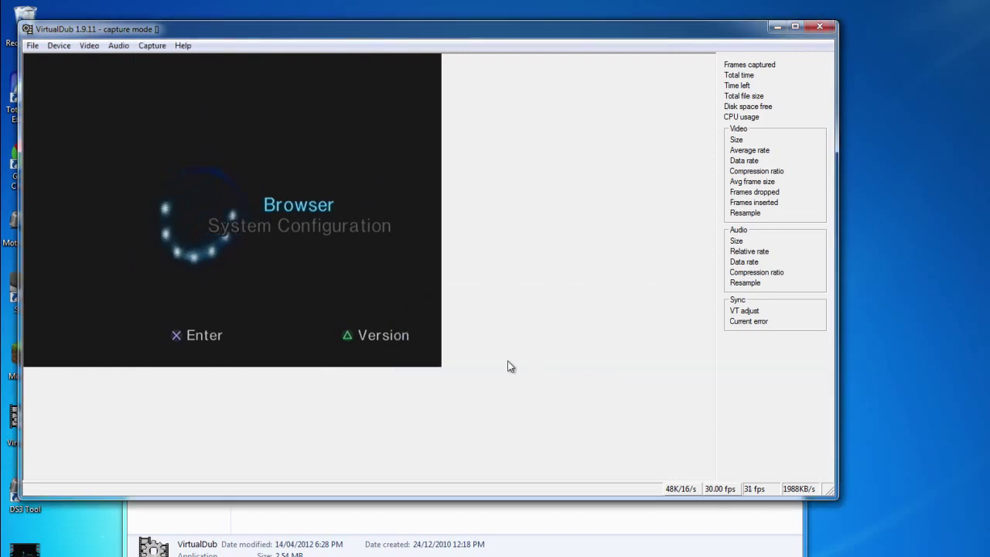
- Set the capture file to Test2 in the Desktop folder
left_click(32, 45)
left_click(44, 60)
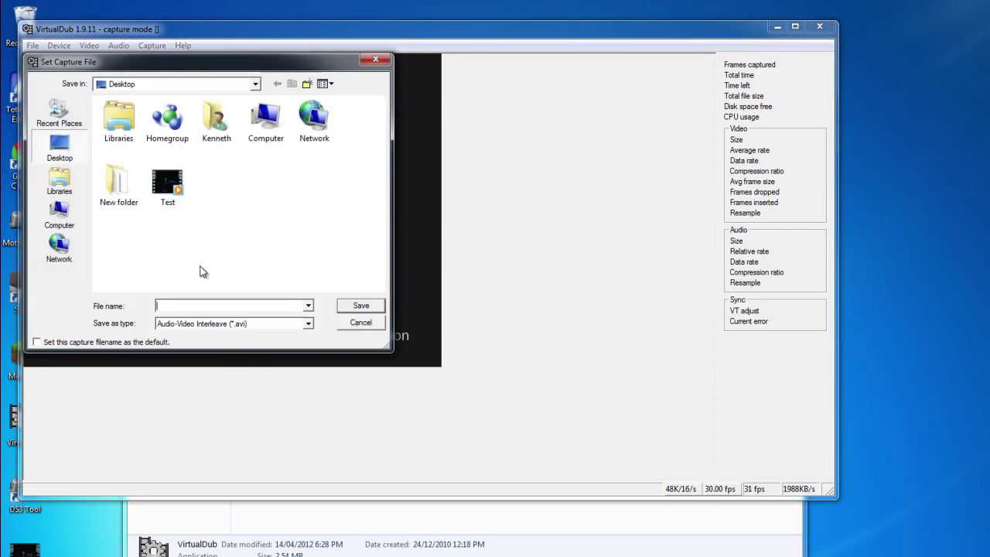
type("Test2")
key("BackSpace")
key("BackSpace")
type("t2")
key("Return")
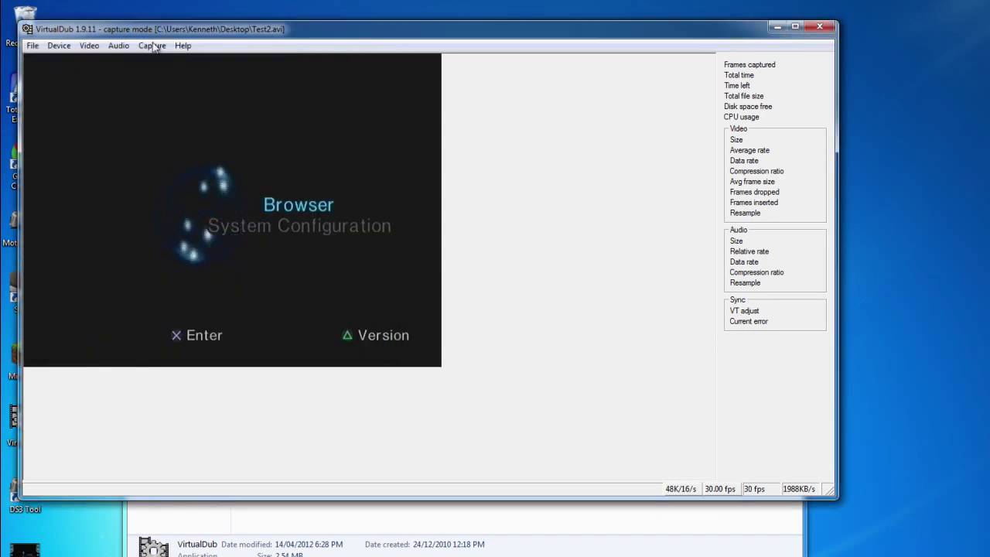
- Record about six seconds (175 frames) of live video into Test2.avi, then stop the capture
left_click(152, 46)
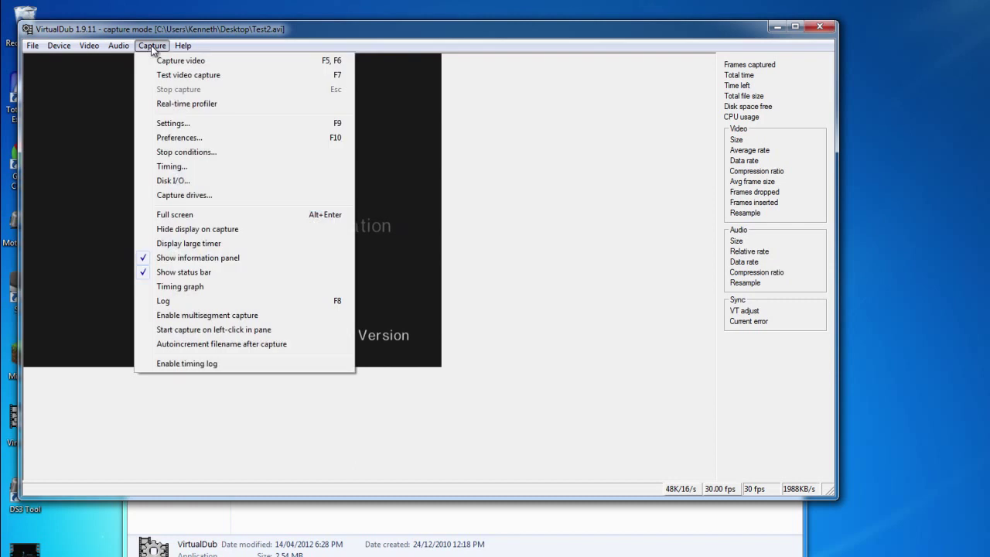
left_click(161, 61)
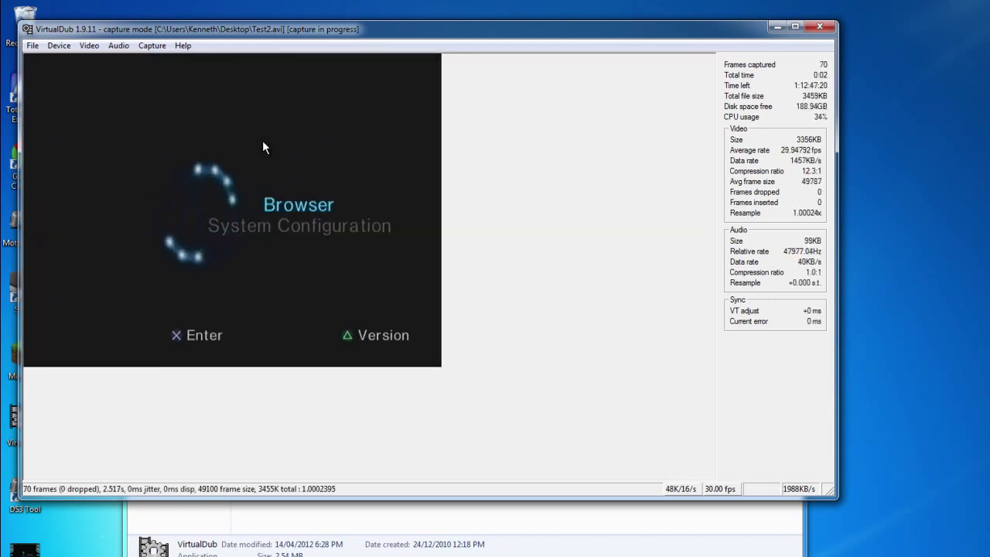
left_click(152, 45)
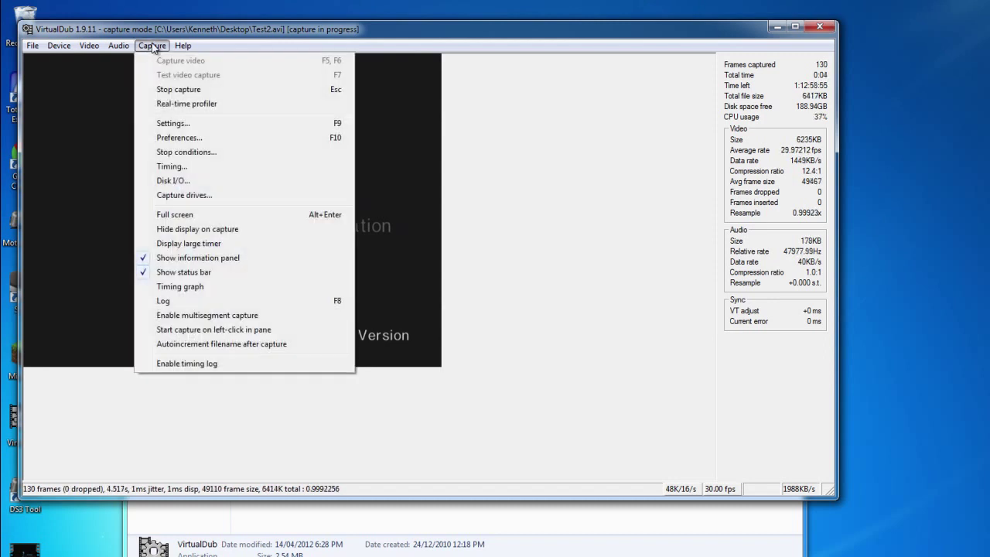
left_click(451, 155)
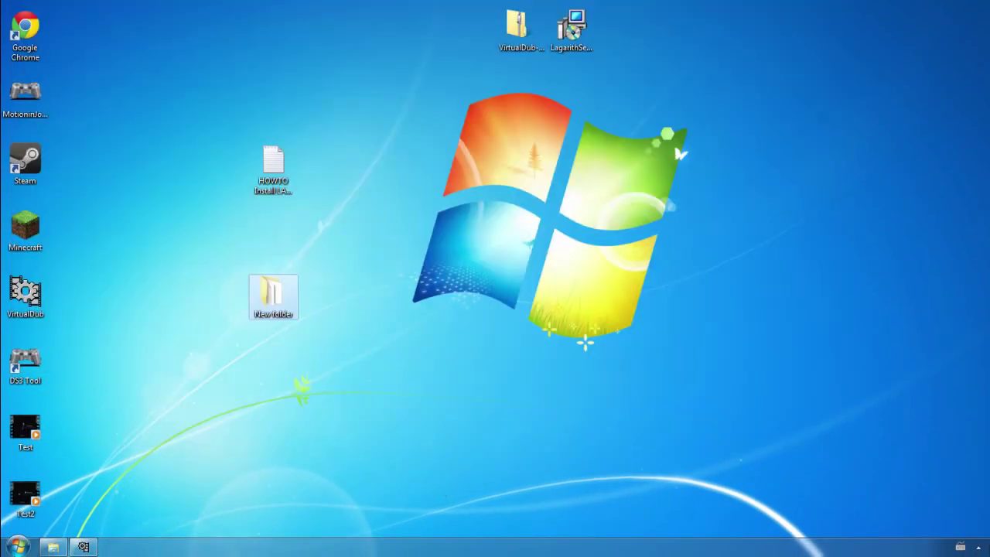
- Select the newly recorded Test2 video on the desktop
left_click(25, 495)
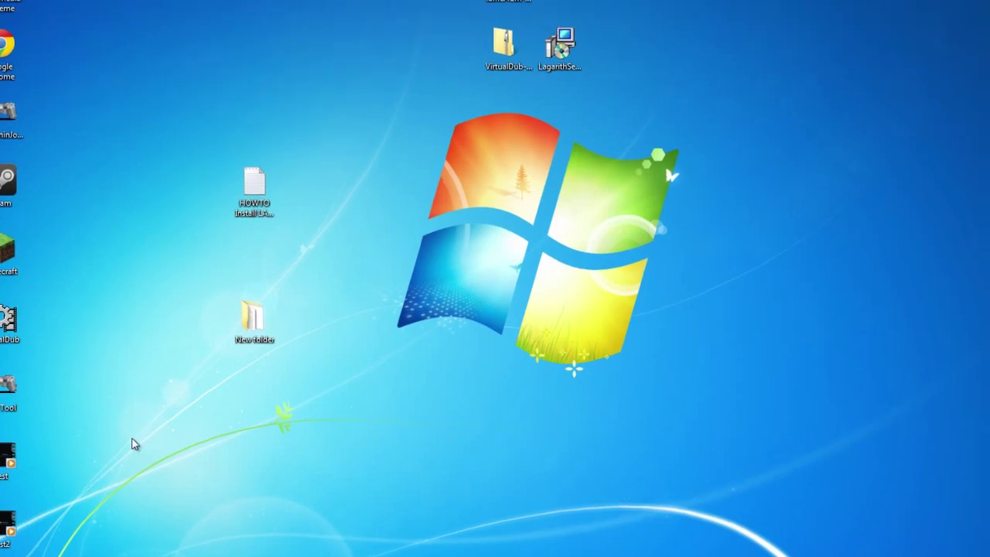